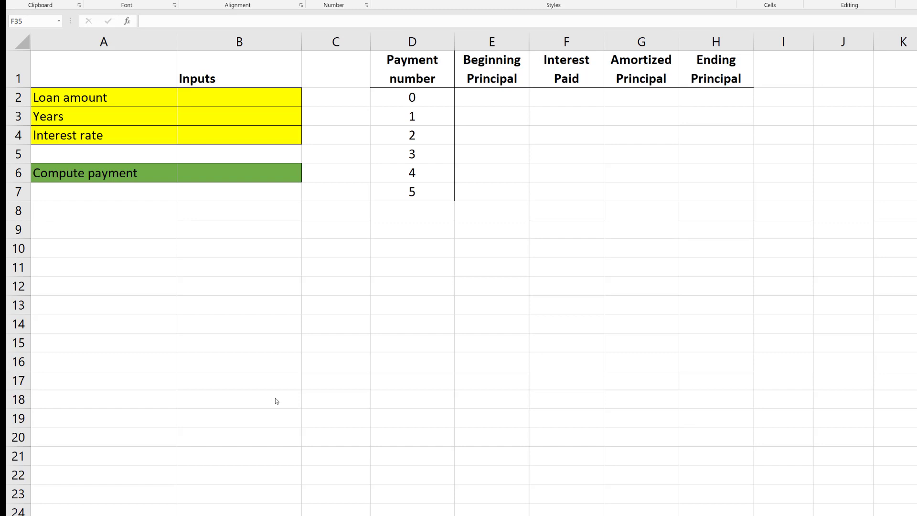
Enter the loan inputs: loan amount 20000 in B2, years 5 in B3 and interest rate 6% in B4
{"action": "left_click", "coordinate": [244, 98]}
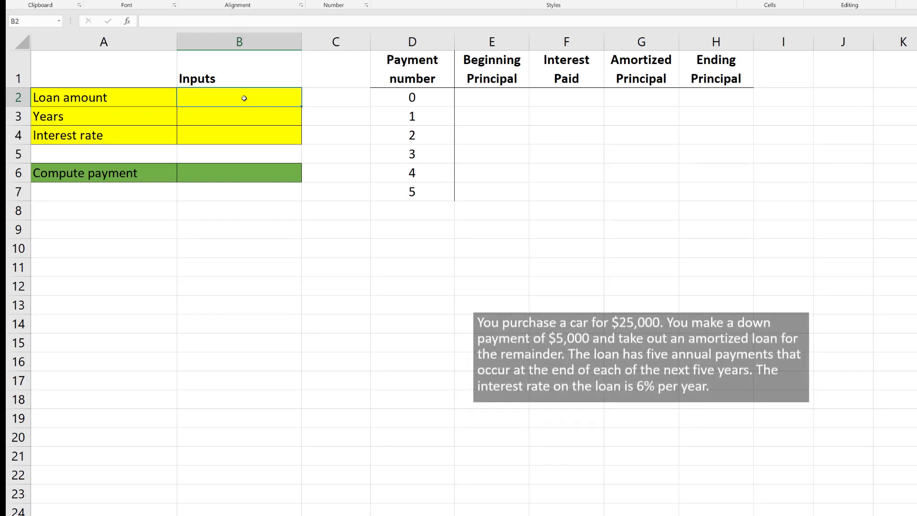
{"action": "type", "text": "20000"}
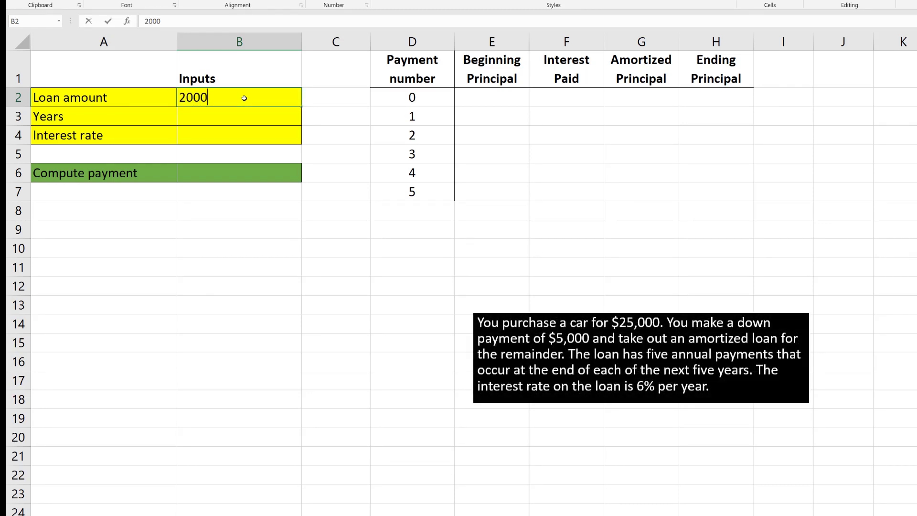
{"action": "key", "text": "Return"}
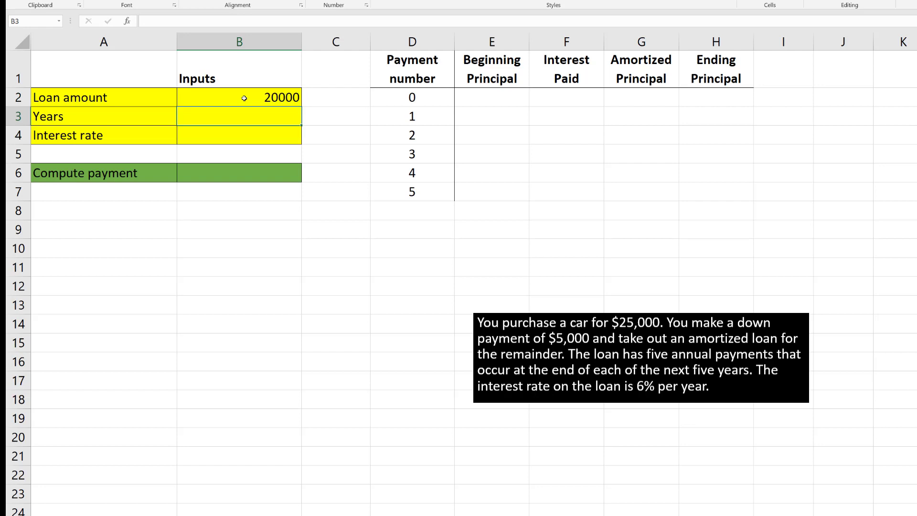
{"action": "type", "text": "5"}
{"action": "key", "text": "Return"}
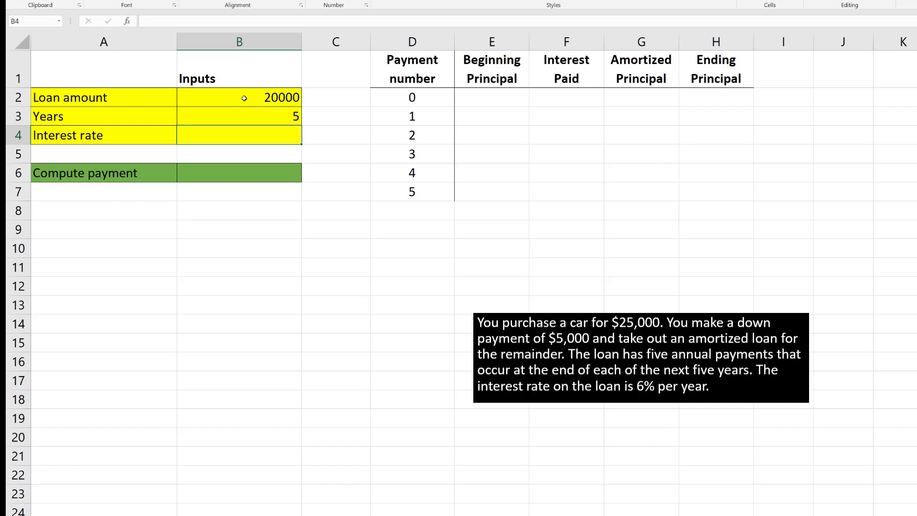
{"action": "type", "text": "6%"}
{"action": "key", "text": "Return"}
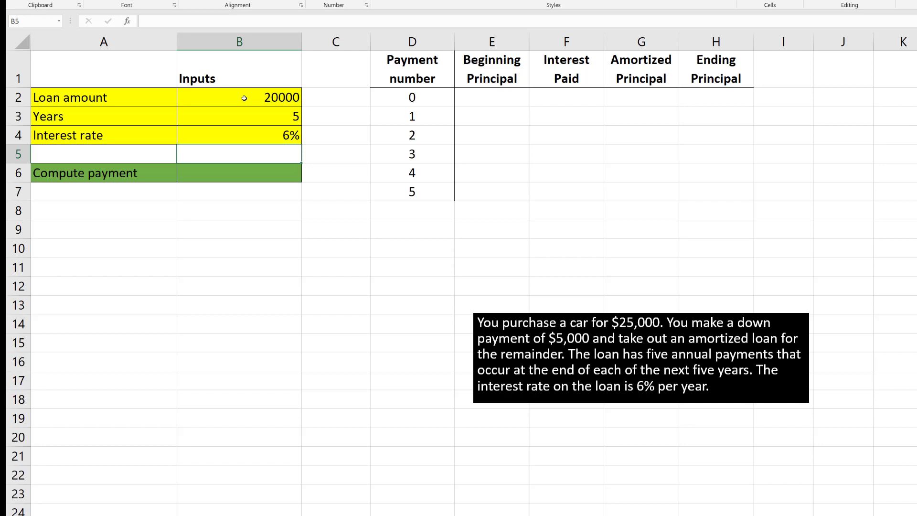
Start a PMT function in the Compute payment cell B6 and set its Rate argument to interest rate cell B4
{"action": "left_click", "coordinate": [246, 173]}
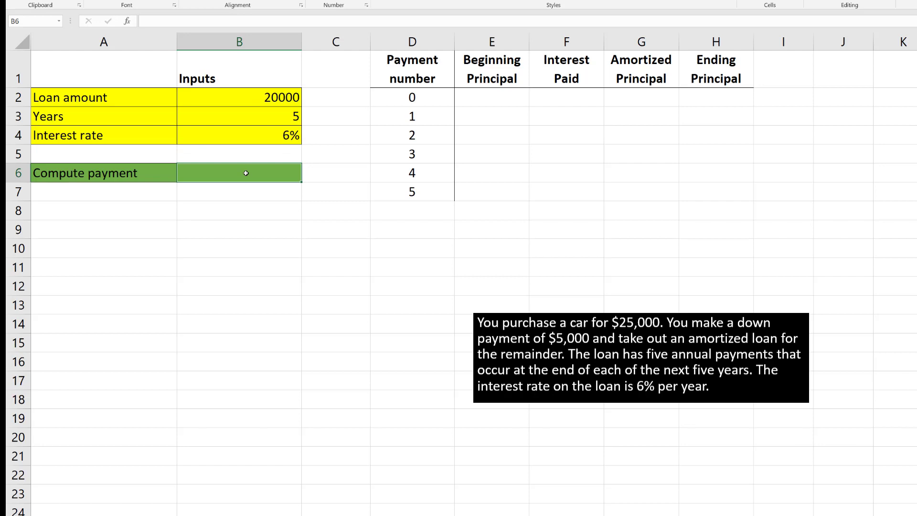
{"action": "left_click", "coordinate": [158, 23]}
{"action": "type", "text": "=pmt"}
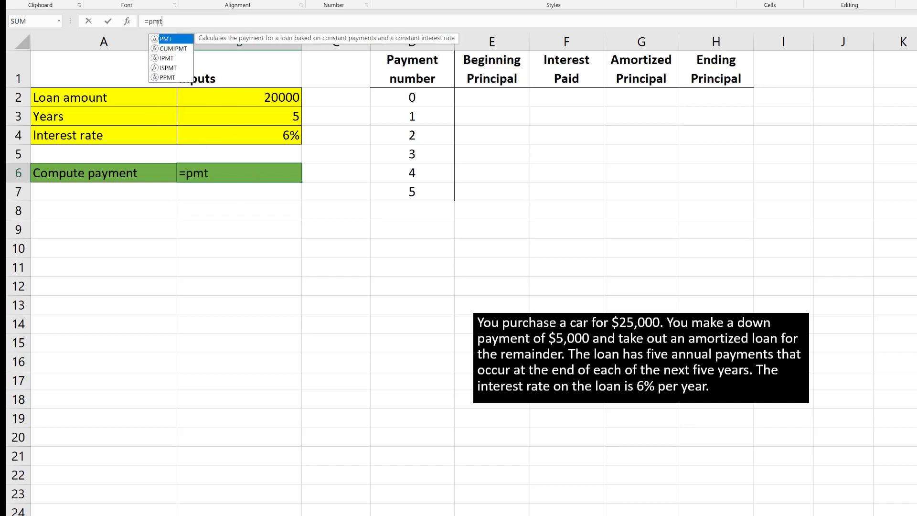
{"action": "type", "text": "("}
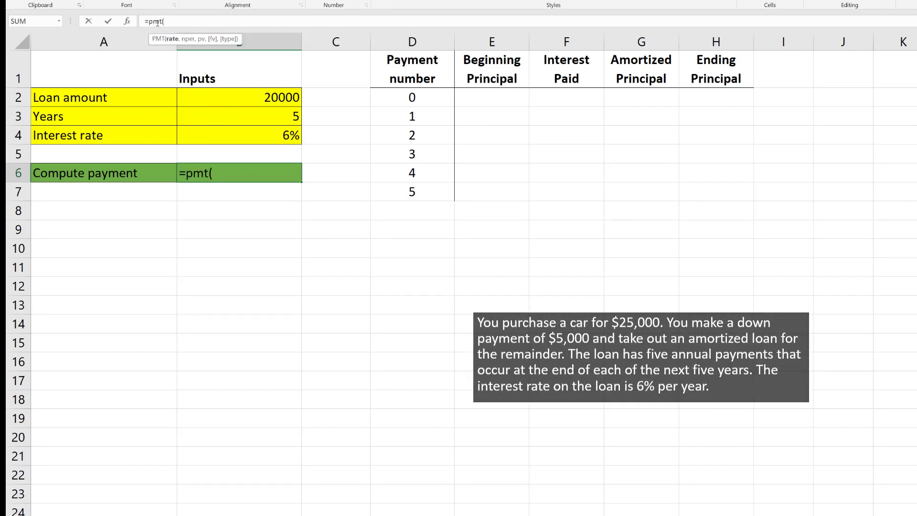
{"action": "left_click", "coordinate": [127, 22]}
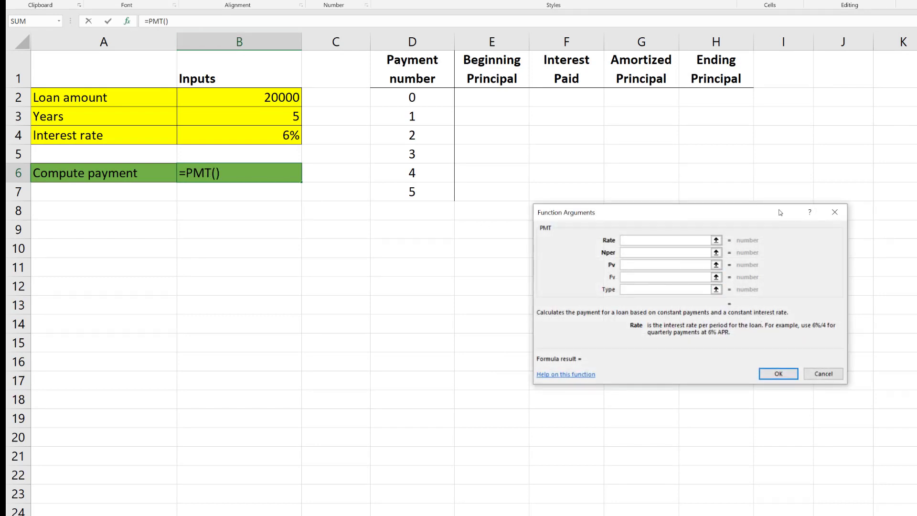
{"action": "left_click_drag", "start_coordinate": [780, 212], "coordinate": [816, 201]}
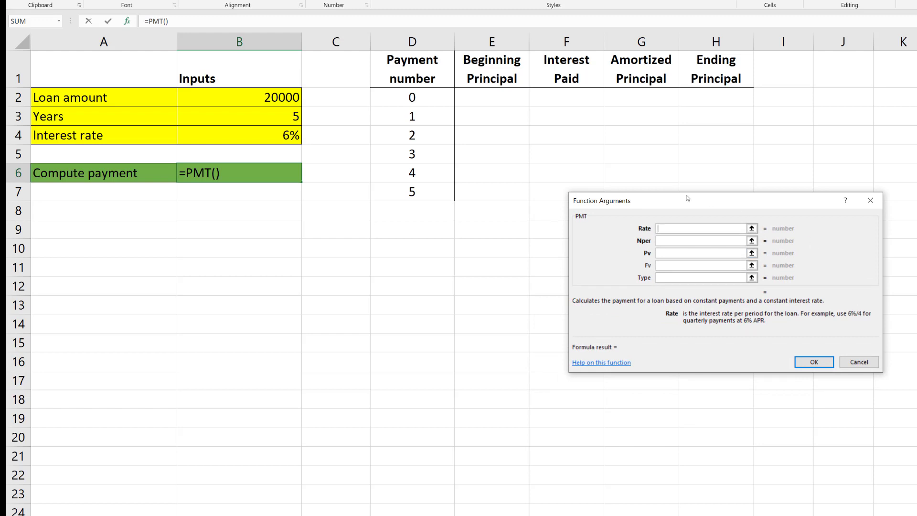
{"action": "left_click", "coordinate": [751, 229]}
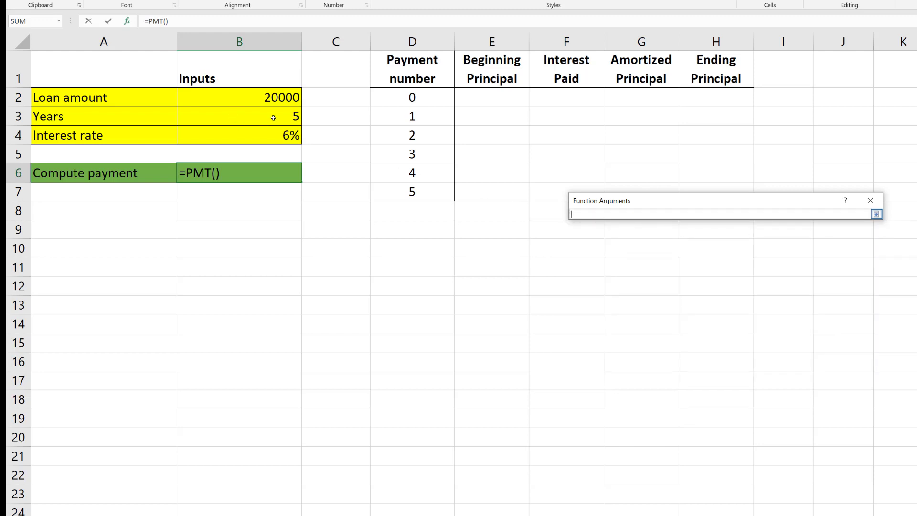
{"action": "left_click", "coordinate": [274, 139]}
{"action": "left_click", "coordinate": [876, 214]}
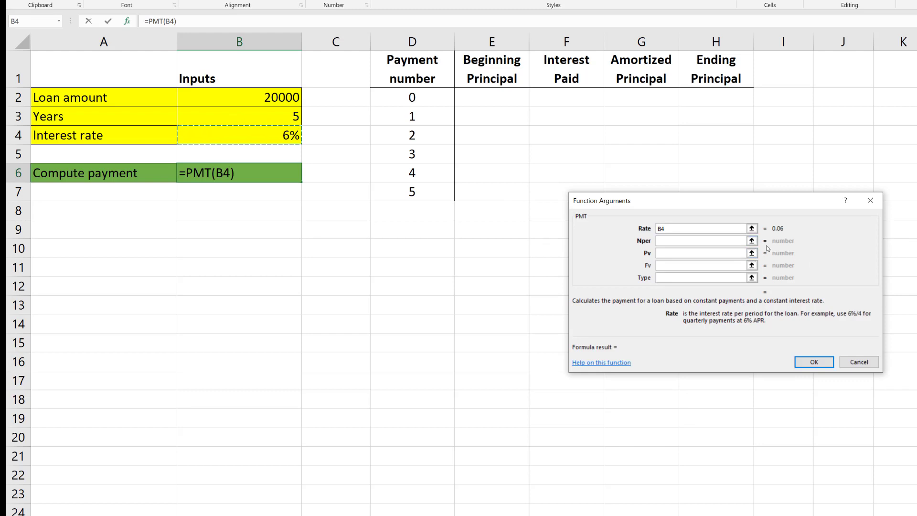
Set the PMT function's Nper argument to B3 and Pv to B2, and complete the formula
{"action": "left_click", "coordinate": [751, 241]}
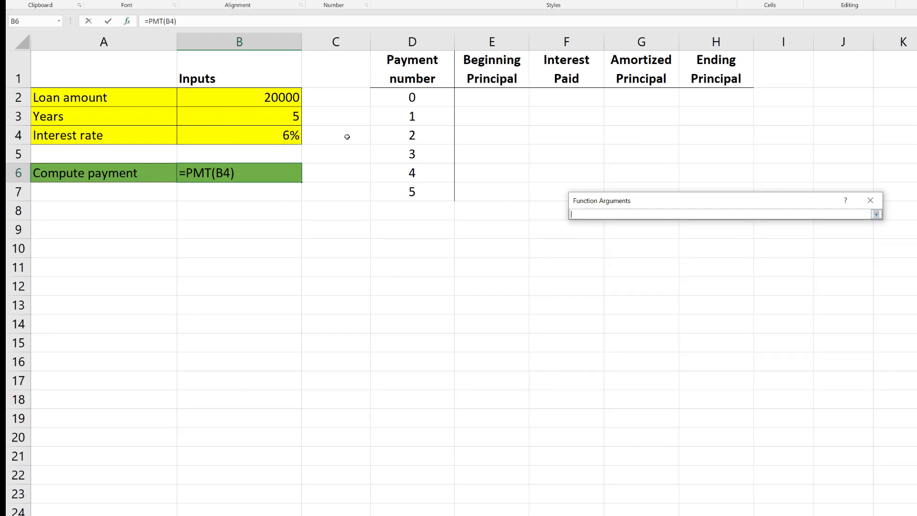
{"action": "left_click", "coordinate": [287, 120]}
{"action": "left_click", "coordinate": [877, 215]}
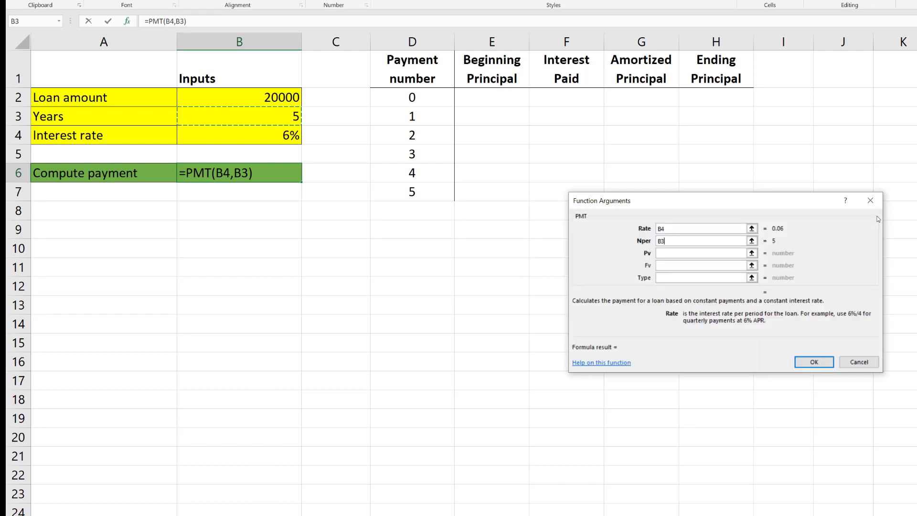
{"action": "left_click", "coordinate": [753, 255]}
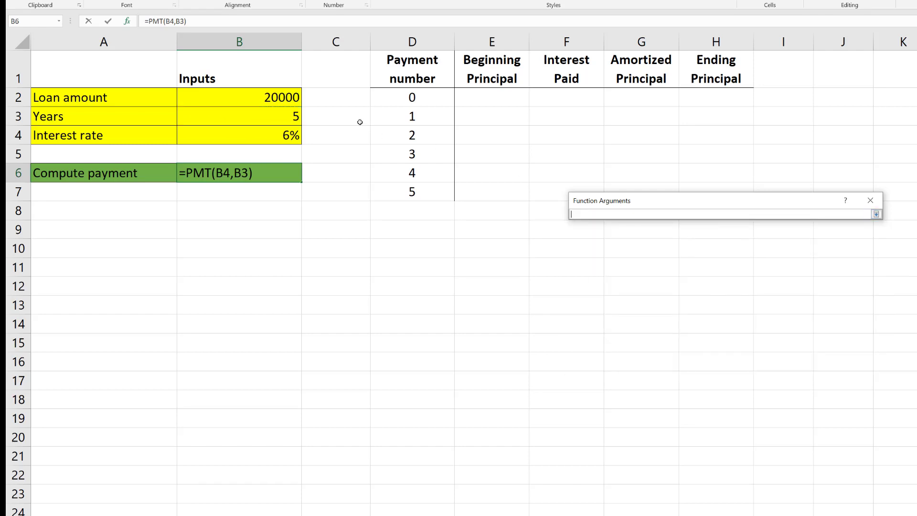
{"action": "left_click", "coordinate": [279, 100]}
{"action": "left_click", "coordinate": [877, 215]}
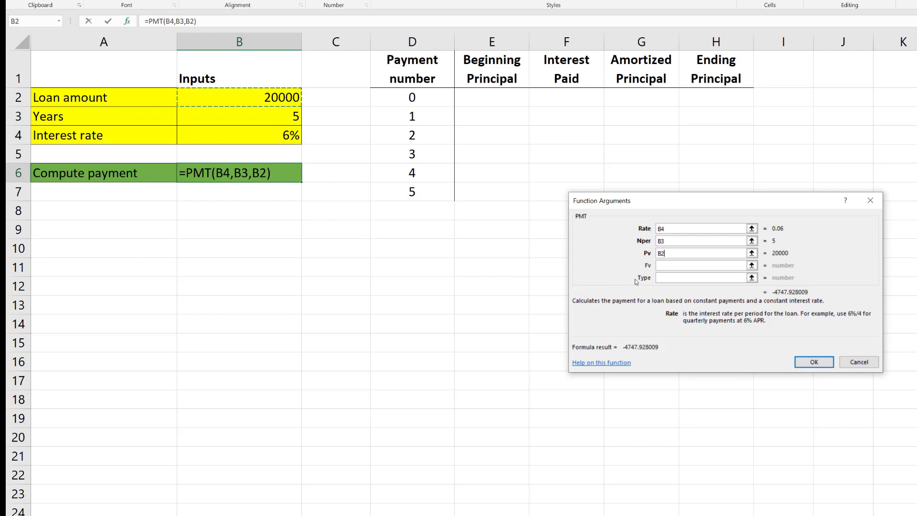
{"action": "left_click", "coordinate": [815, 363]}
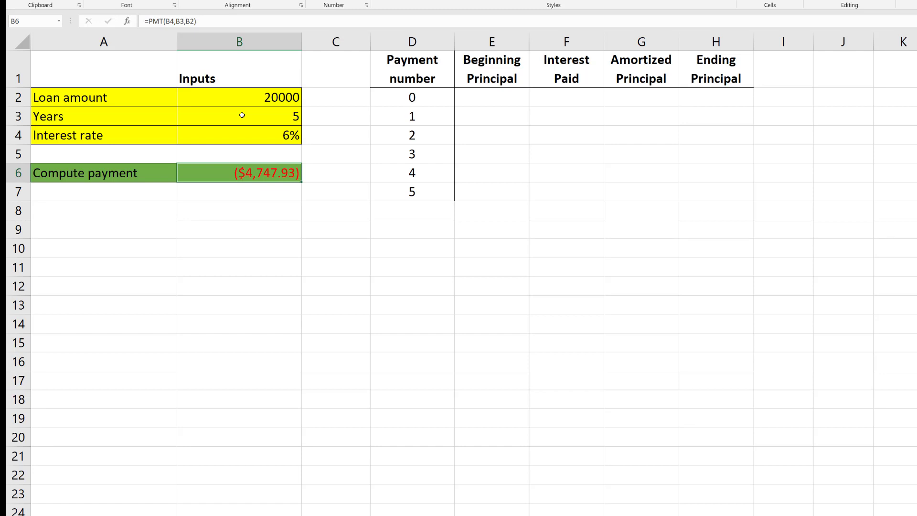
Make the loan amount negative in the payment formula in B6 so it reads =PMT(B4,B3,-B2)
{"action": "left_click", "coordinate": [167, 21]}
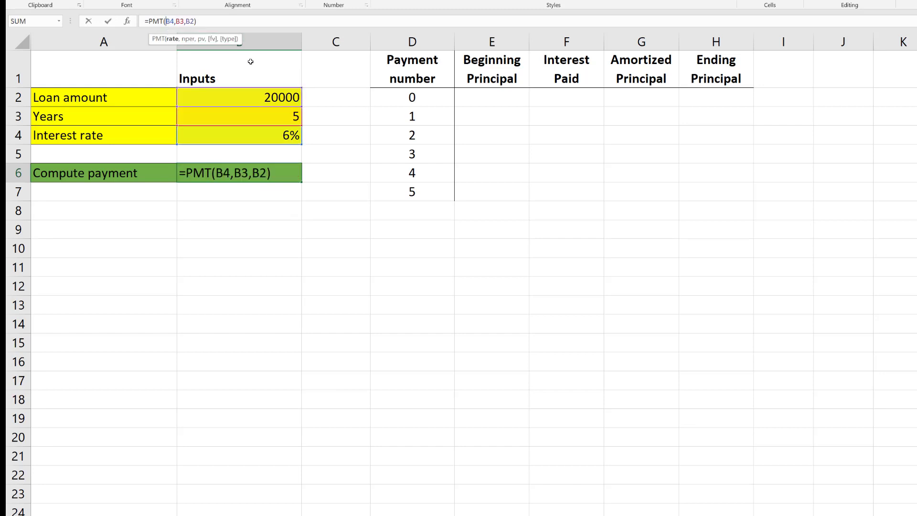
{"action": "type", "text": "-"}
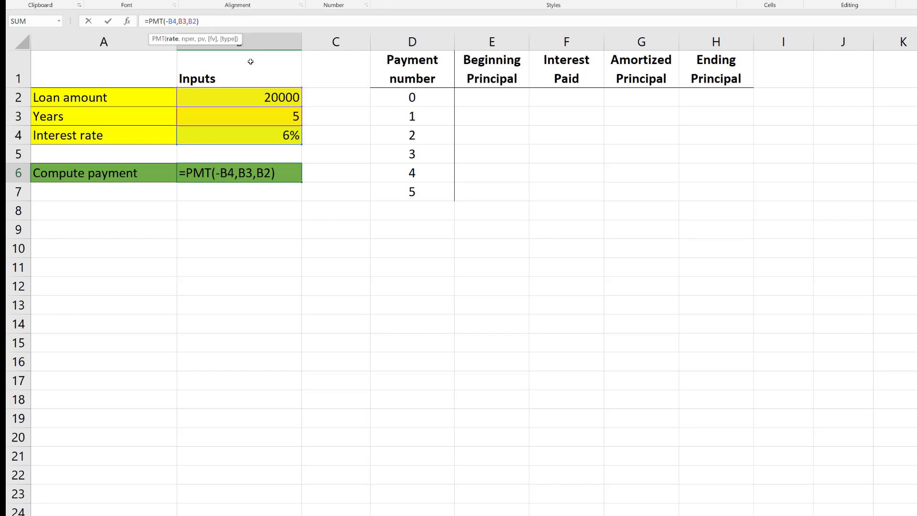
{"action": "key", "text": "BackSpace"}
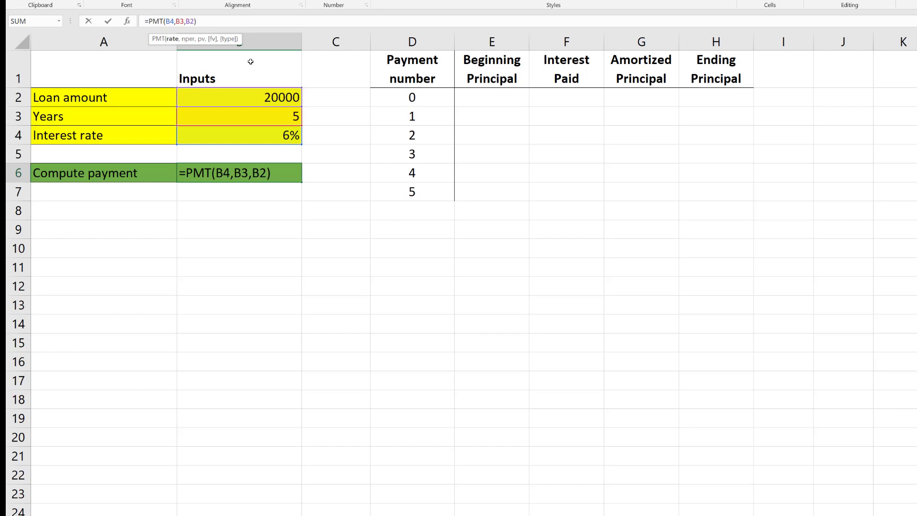
{"action": "key", "text": "Right"}
{"action": "key", "text": "Right"}
{"action": "key", "text": "Right"}
{"action": "type", "text": "-"}
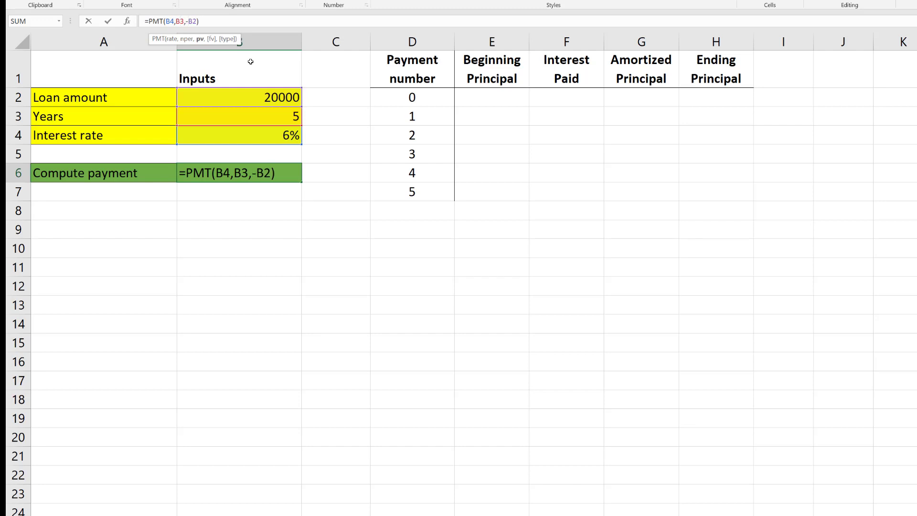
{"action": "key", "text": "Return"}
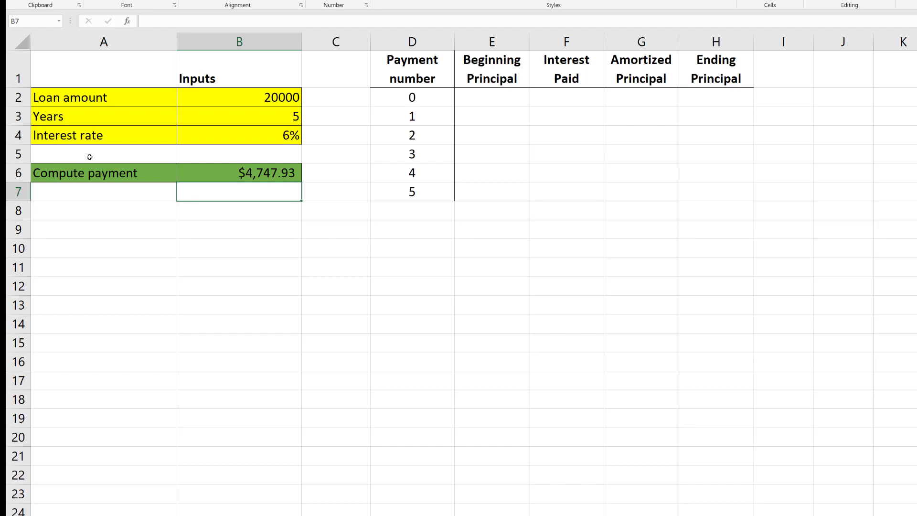
{"action": "left_click", "coordinate": [237, 177]}
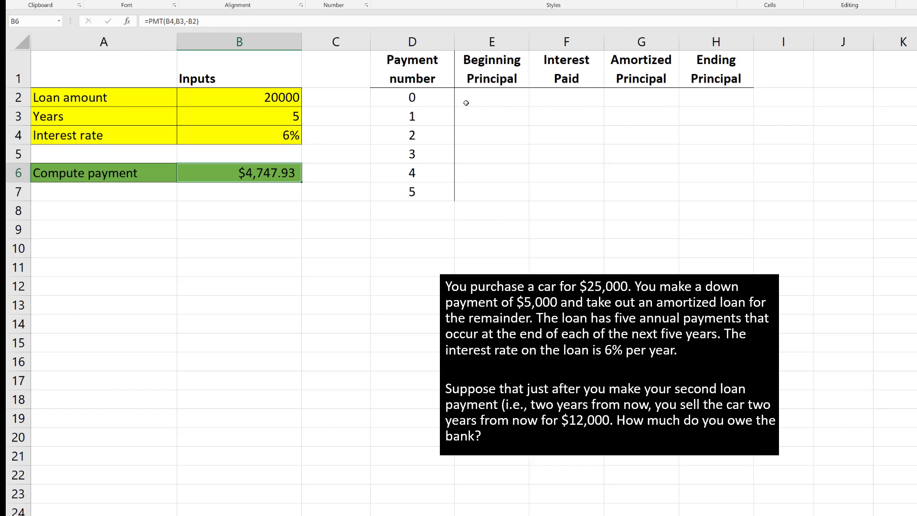
Link the Ending Principal for payment 0 in H2 to the loan amount with =B2
{"action": "left_click", "coordinate": [718, 99]}
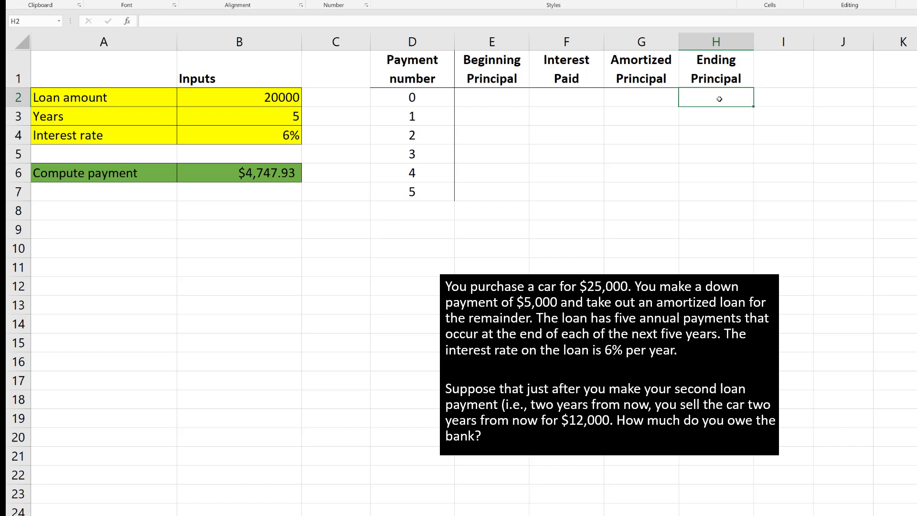
{"action": "type", "text": "="}
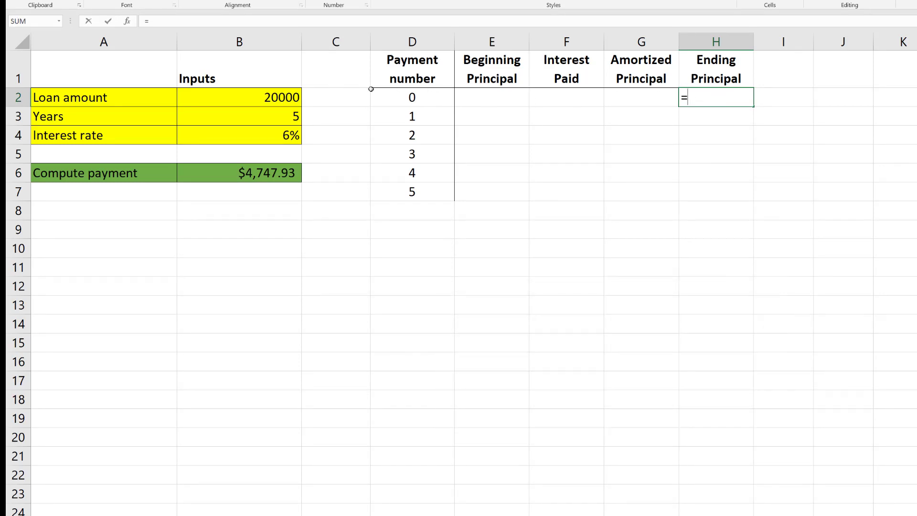
{"action": "left_click", "coordinate": [265, 96]}
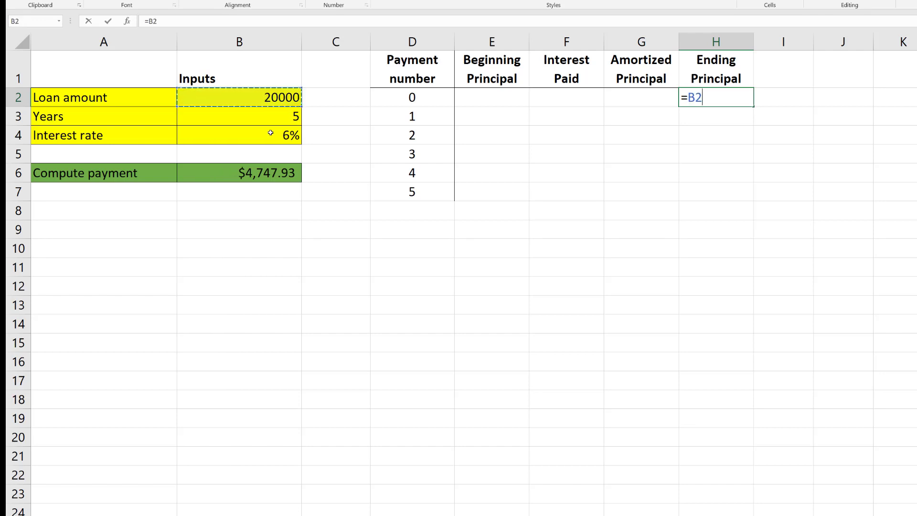
{"action": "key", "text": "Return"}
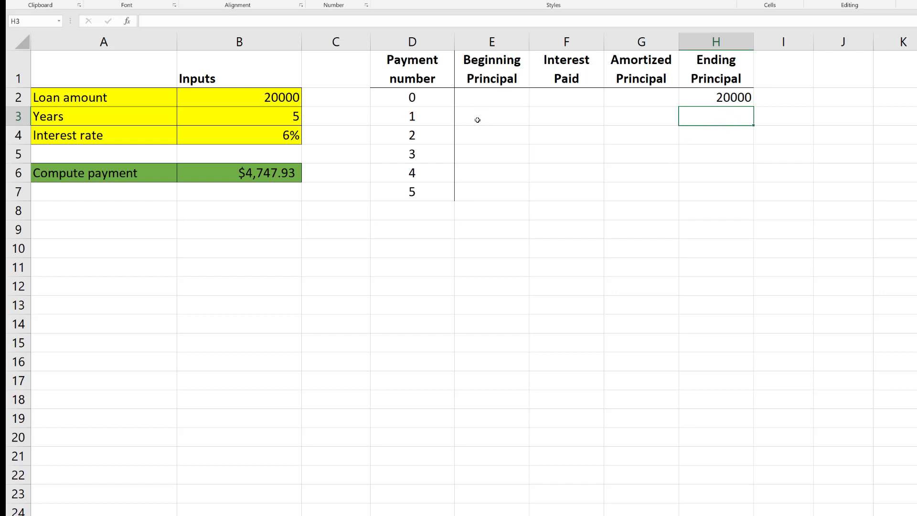
Set the Beginning Principal for payment 1 in E3 to the previous ending principal with =H2
{"action": "left_click", "coordinate": [492, 122]}
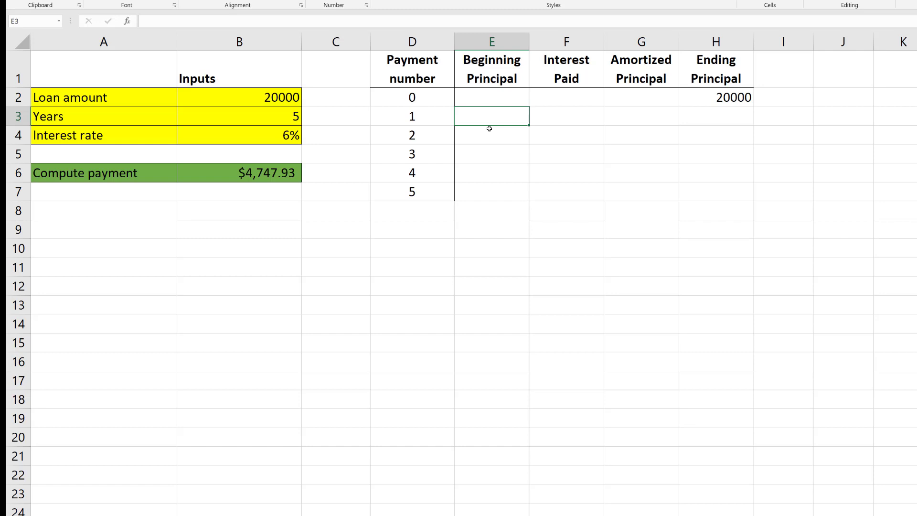
{"action": "type", "text": "="}
{"action": "left_click", "coordinate": [724, 98]}
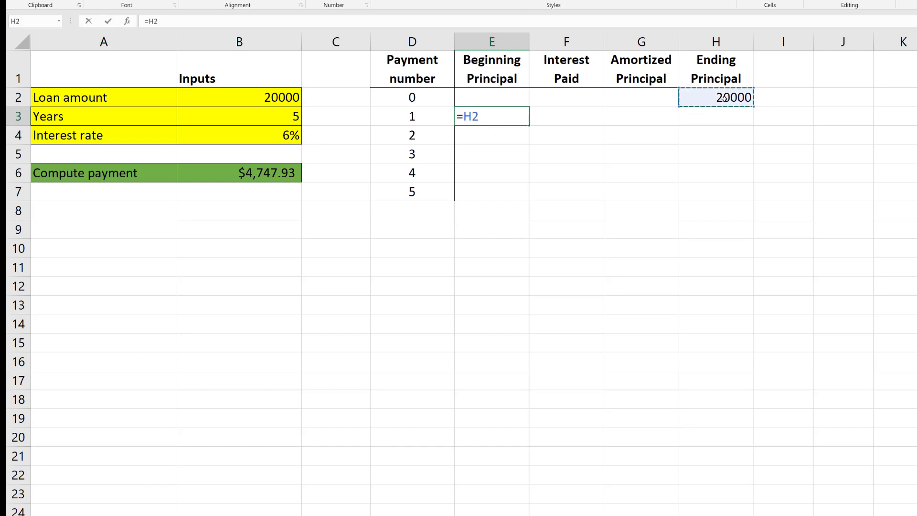
{"action": "key", "text": "Return"}
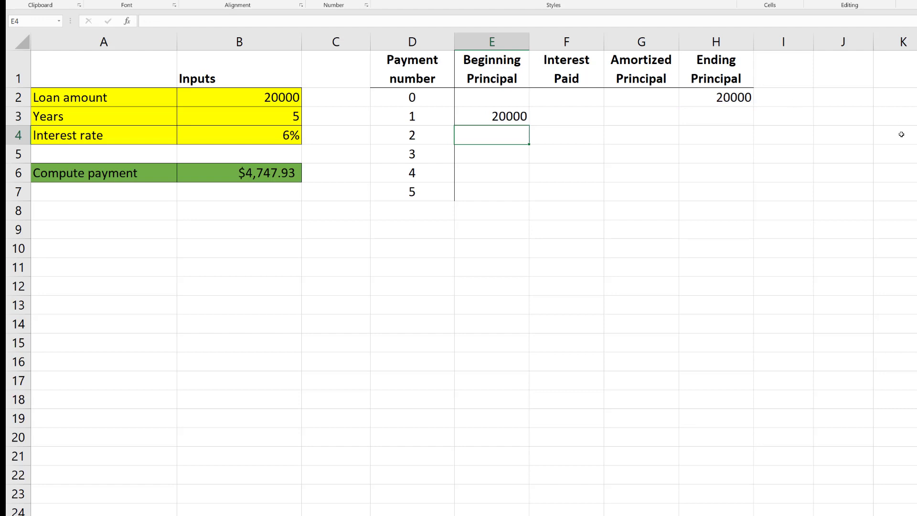
Compute the Interest Paid for payment 1 in F3 as interest rate times beginning principal with =B4*E3
{"action": "left_click", "coordinate": [543, 113]}
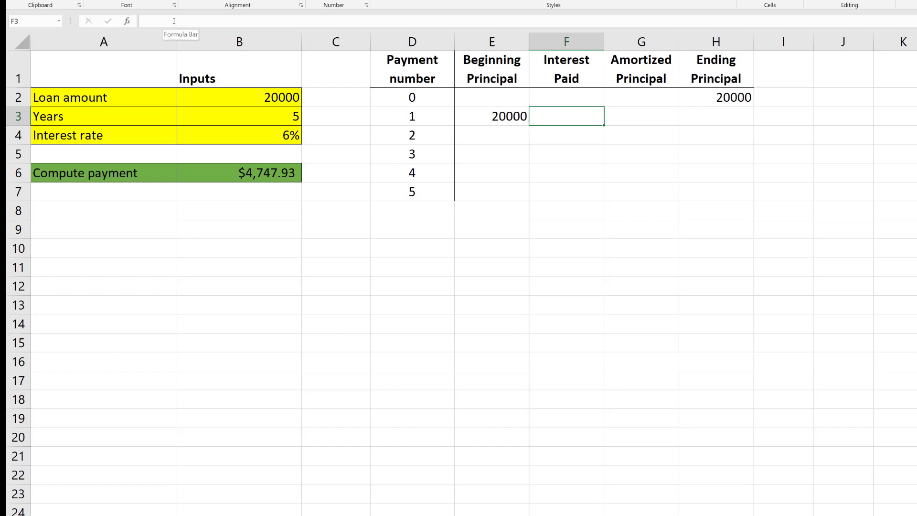
{"action": "left_click", "coordinate": [158, 23]}
{"action": "type", "text": "="}
{"action": "left_click", "coordinate": [277, 138]}
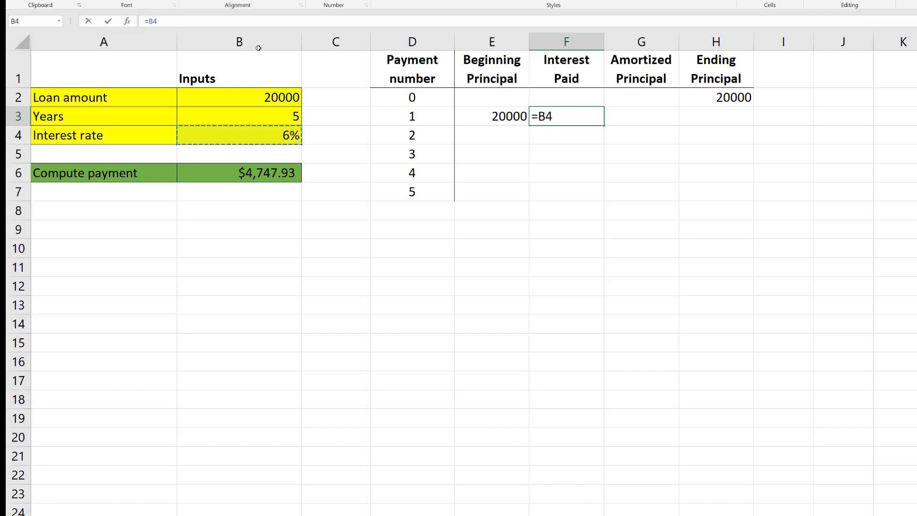
{"action": "type", "text": "*"}
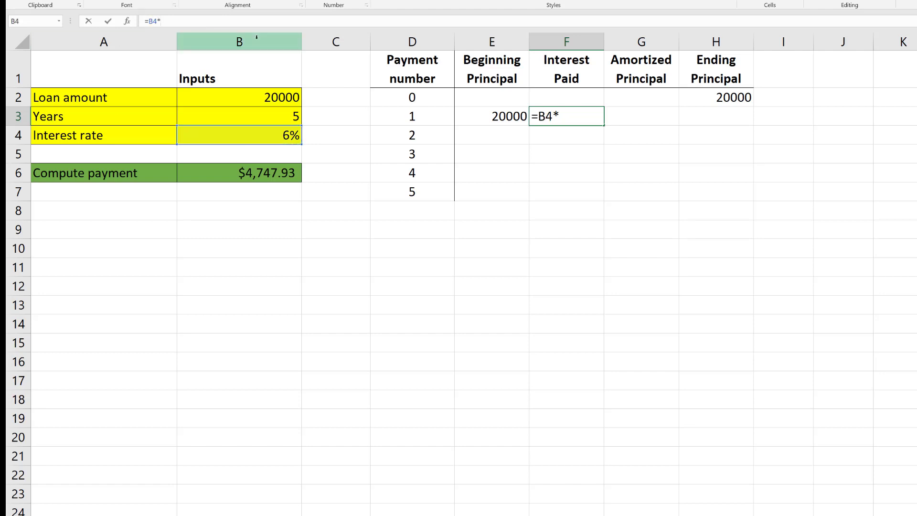
{"action": "left_click", "coordinate": [485, 116]}
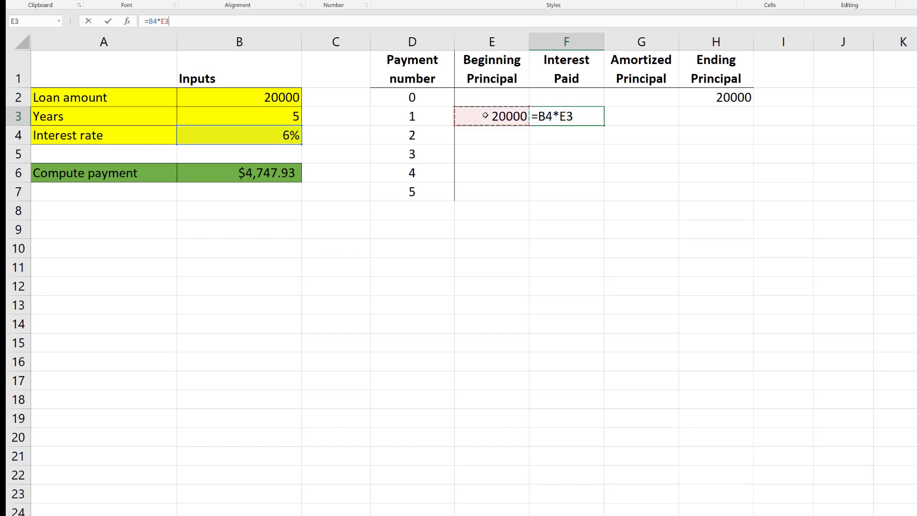
{"action": "key", "text": "Return"}
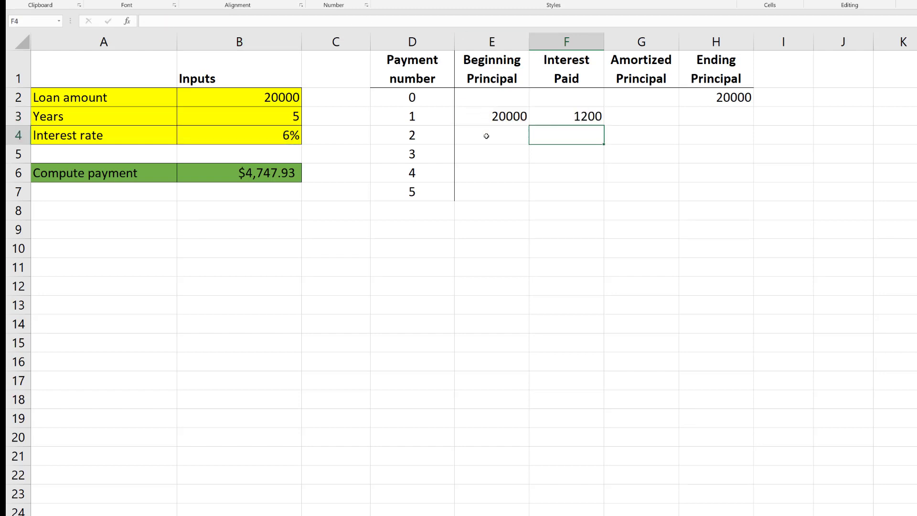
Compute the Amortized Principal for payment 1 in G3 as the payment minus the interest paid with =B6-F3
{"action": "left_click", "coordinate": [571, 120]}
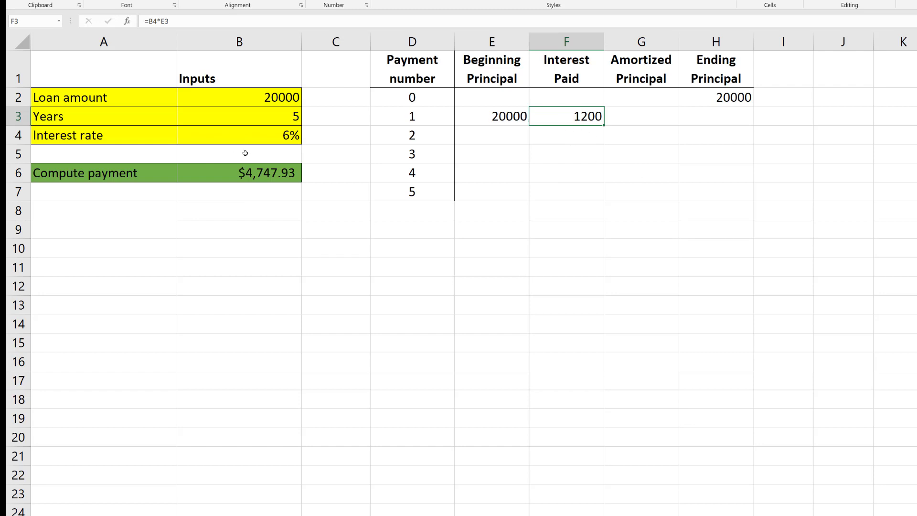
{"action": "left_click", "coordinate": [636, 120]}
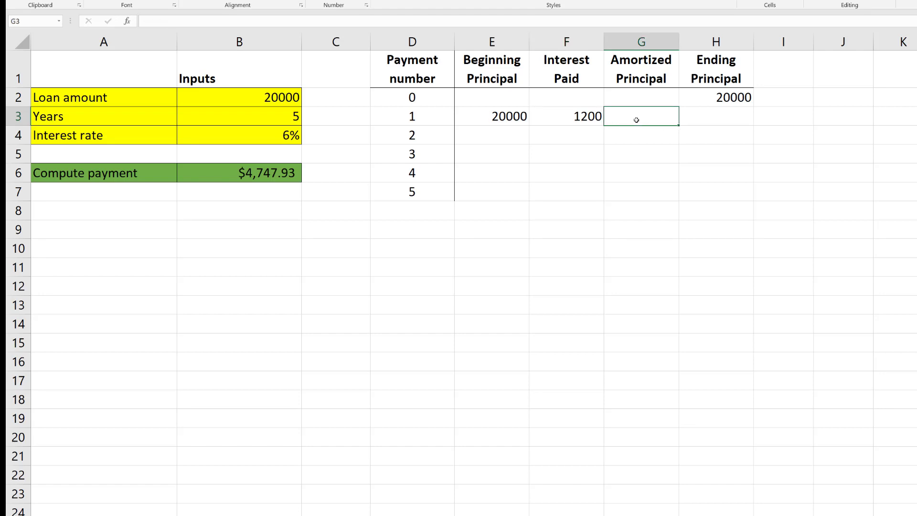
{"action": "type", "text": "="}
{"action": "left_click", "coordinate": [283, 177]}
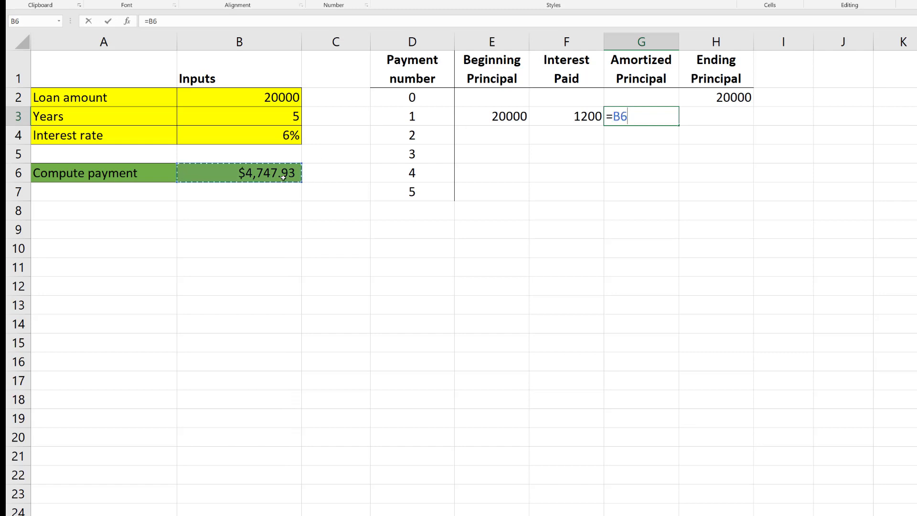
{"action": "type", "text": "-"}
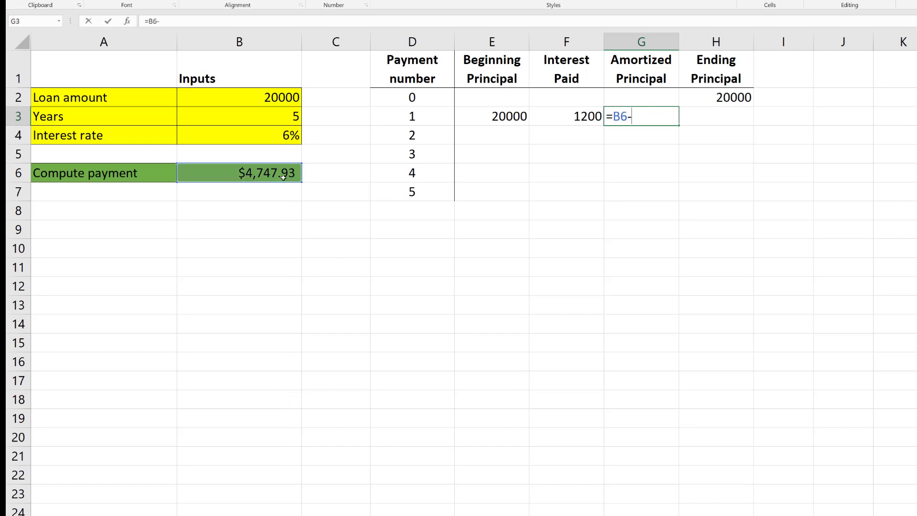
{"action": "left_click", "coordinate": [578, 117]}
{"action": "key", "text": "Return"}
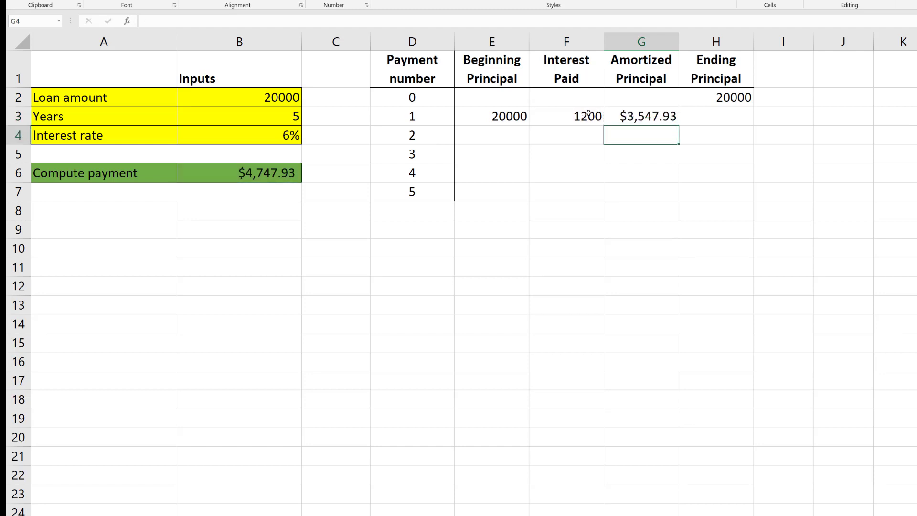
{"action": "left_click_drag", "start_coordinate": [585, 116], "coordinate": [633, 116]}
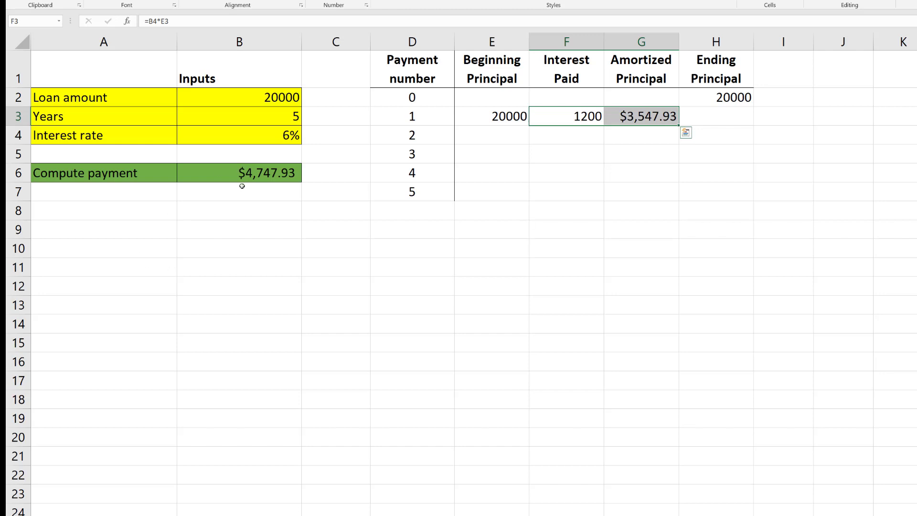
{"action": "left_click", "coordinate": [261, 177]}
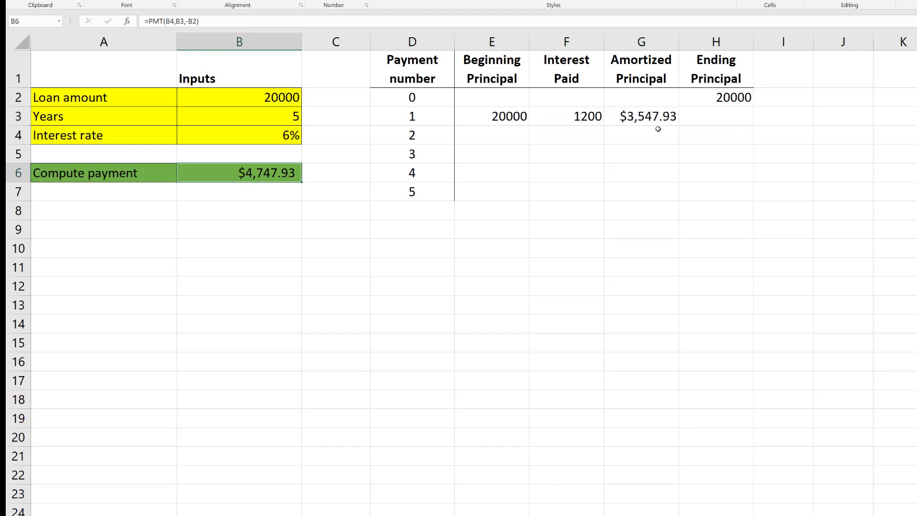
Compute the Ending Principal for payment 1 in H3 as beginning principal minus amortized principal with =E3-G3
{"action": "left_click", "coordinate": [708, 119]}
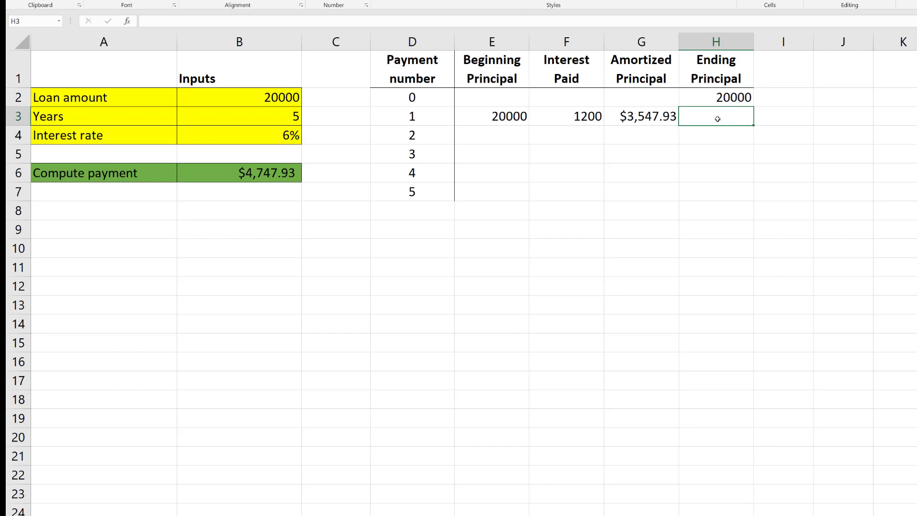
{"action": "type", "text": "="}
{"action": "key", "text": "Left"}
{"action": "key", "text": "Left"}
{"action": "key", "text": "Left"}
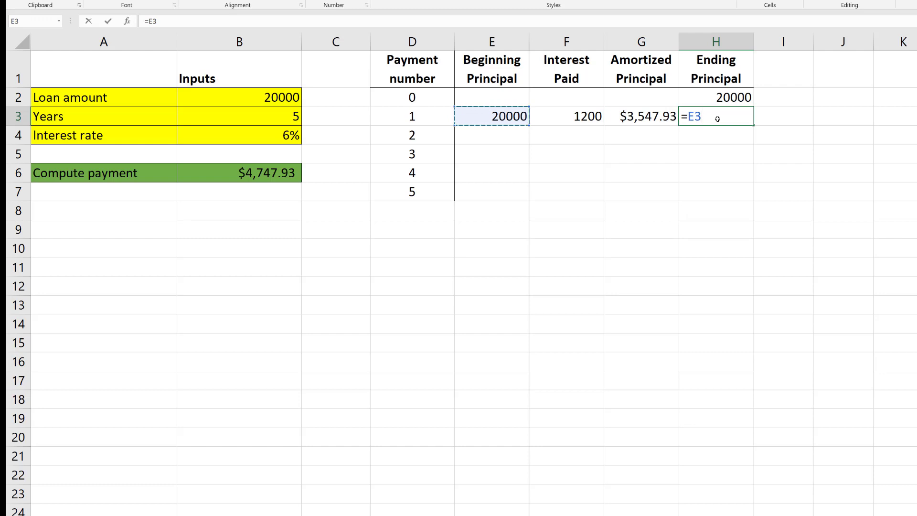
{"action": "type", "text": "-"}
{"action": "key", "text": "Left"}
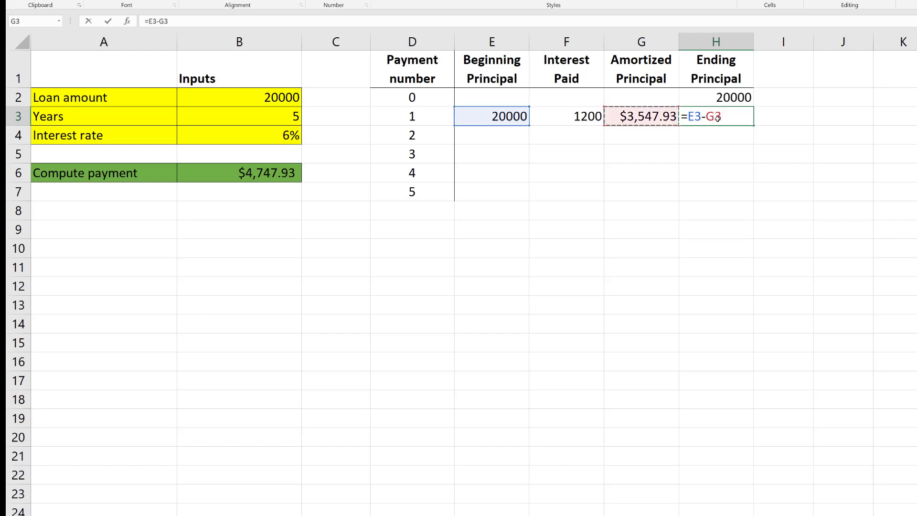
{"action": "key", "text": "Return"}
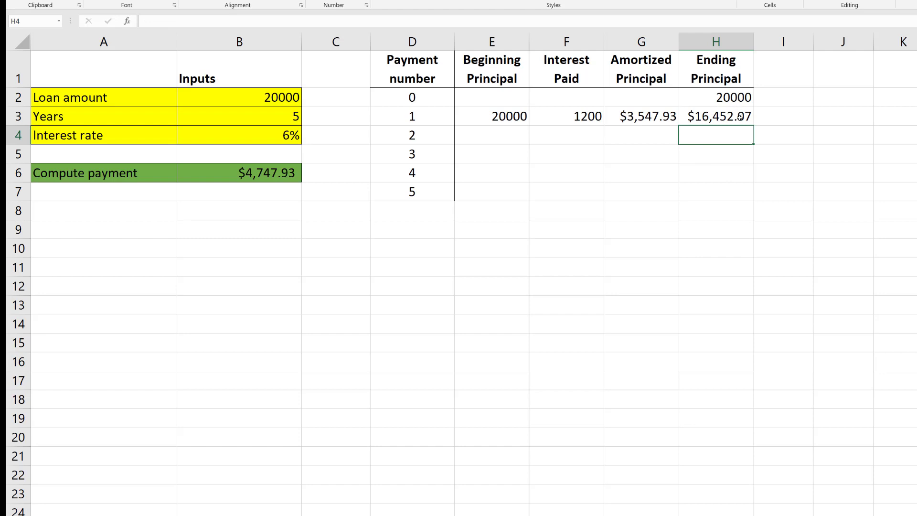
{"action": "left_click", "coordinate": [739, 118]}
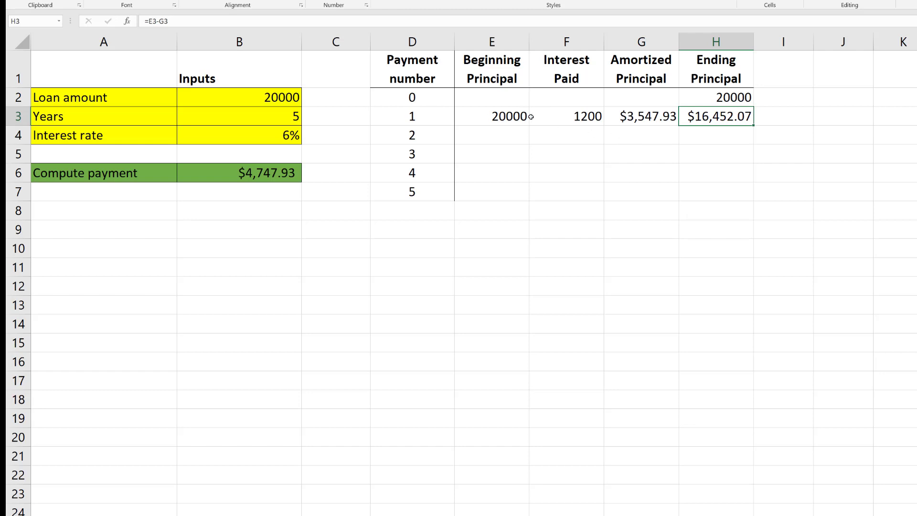
Make the reference to the interest rate in B4 absolute in the Interest Paid formula in F3
{"action": "left_click_drag", "start_coordinate": [508, 117], "coordinate": [740, 116]}
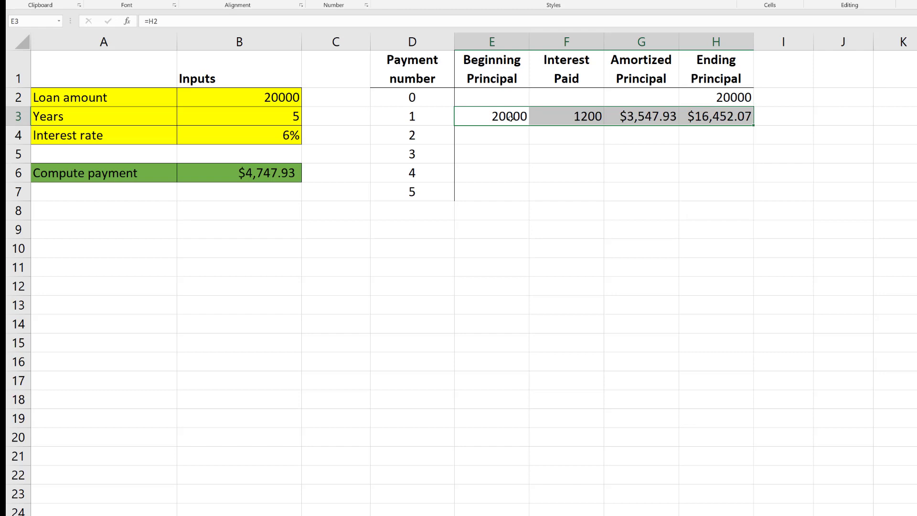
{"action": "left_click", "coordinate": [584, 115]}
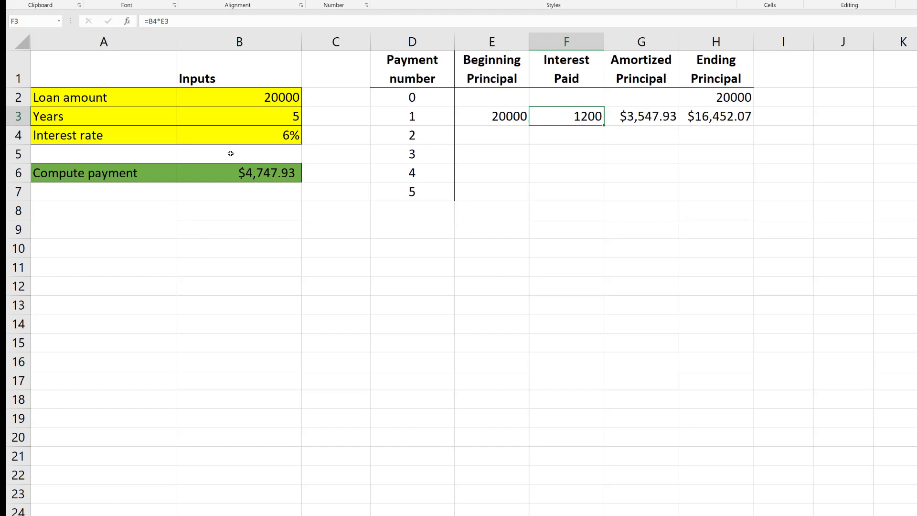
{"action": "left_click", "coordinate": [263, 137]}
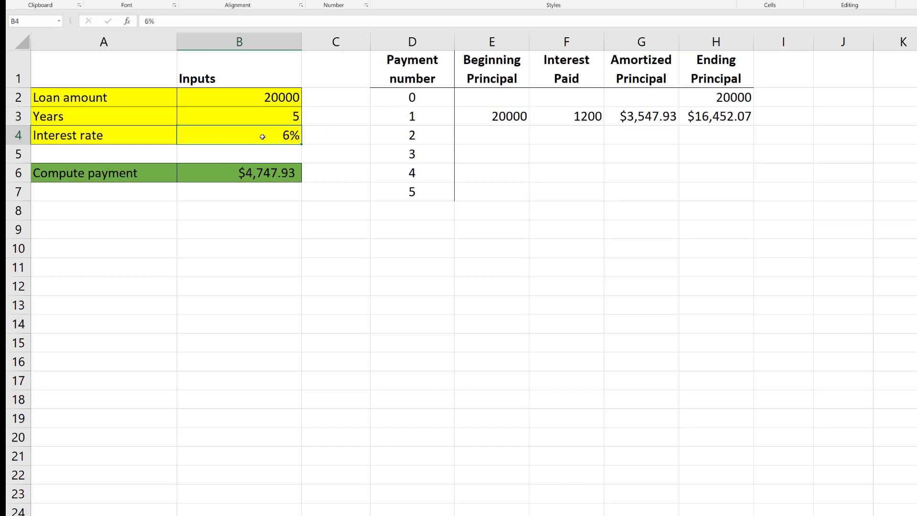
{"action": "left_click", "coordinate": [577, 117]}
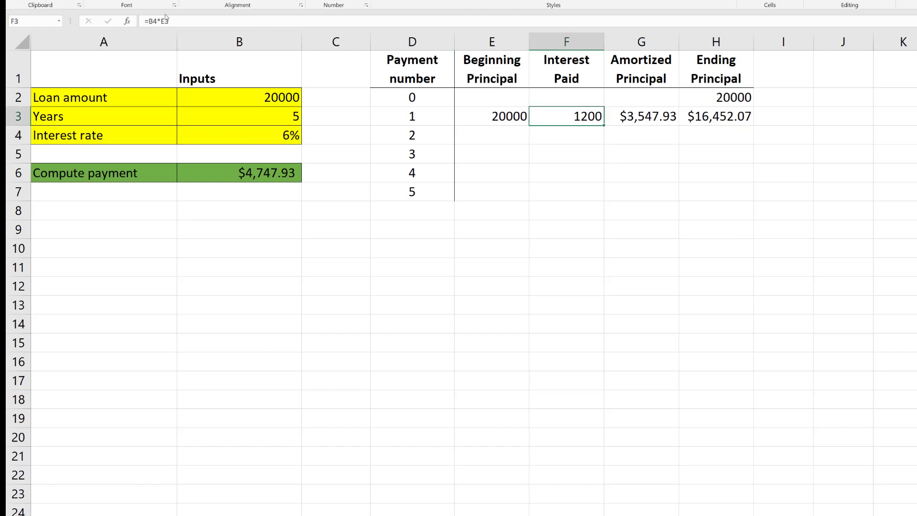
{"action": "left_click", "coordinate": [151, 21]}
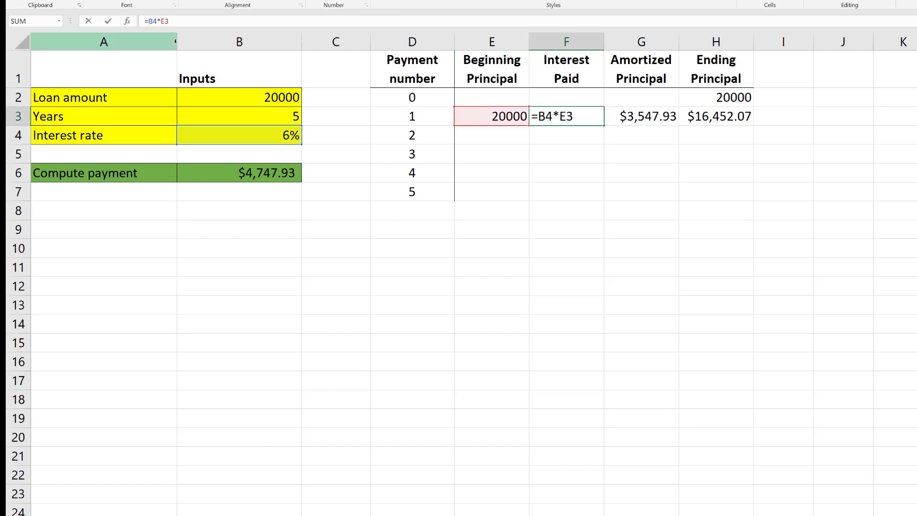
{"action": "type", "text": "$B$"}
{"action": "key", "text": "Return"}
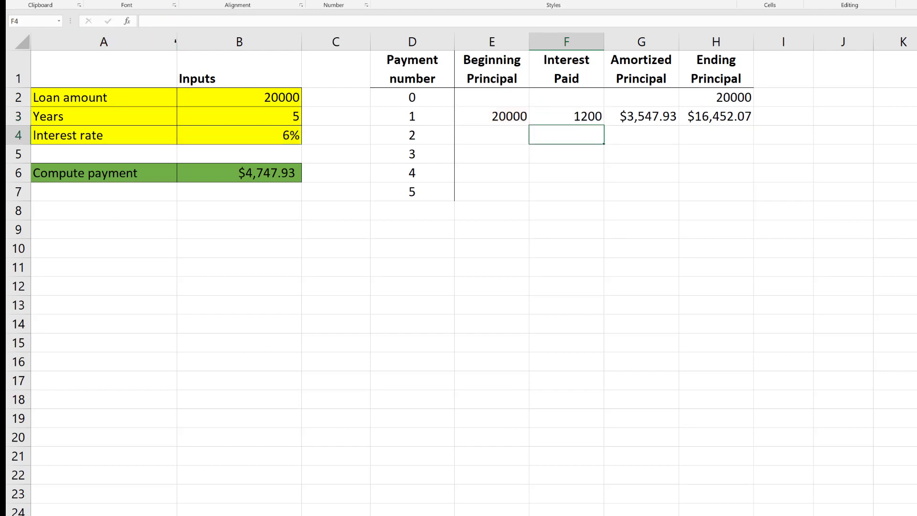
{"action": "left_click", "coordinate": [591, 118]}
{"action": "left_click", "coordinate": [282, 136]}
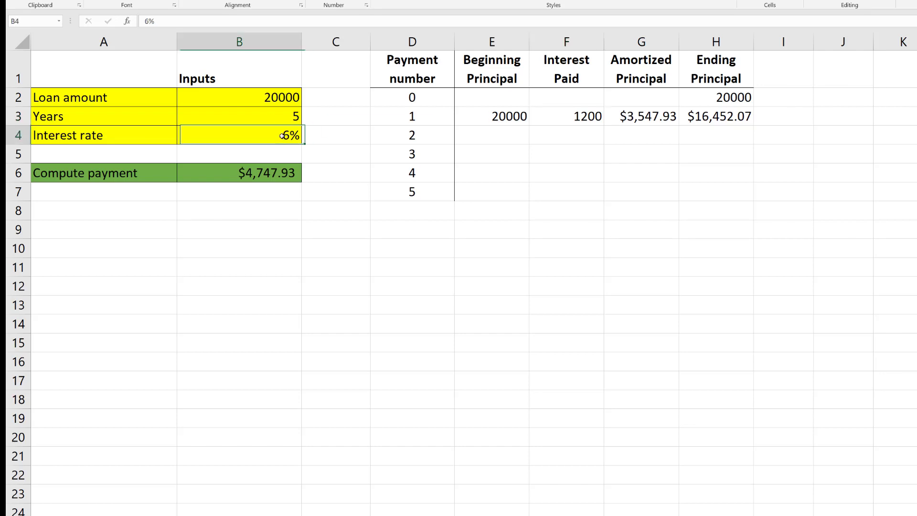
{"action": "mouse_move", "coordinate": [282, 135]}
{"action": "left_mouse_down"}
{"action": "mouse_move", "coordinate": [268, 151]}
{"action": "mouse_move", "coordinate": [268, 289]}
{"action": "mouse_move", "coordinate": [279, 137]}
{"action": "left_mouse_up"}
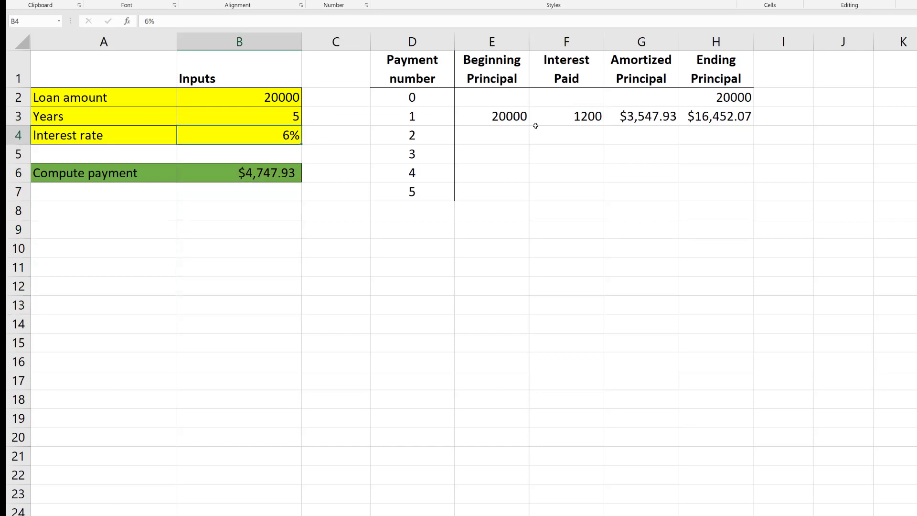
Make the payment reference absolute in the Amortized Principal formula in G3 so it reads =$B$6-F3
{"action": "left_click", "coordinate": [654, 116]}
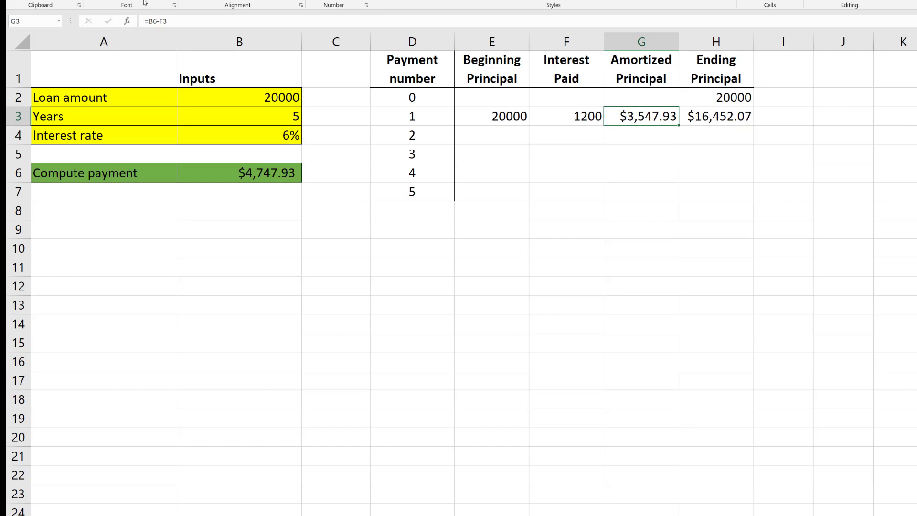
{"action": "left_click", "coordinate": [150, 21]}
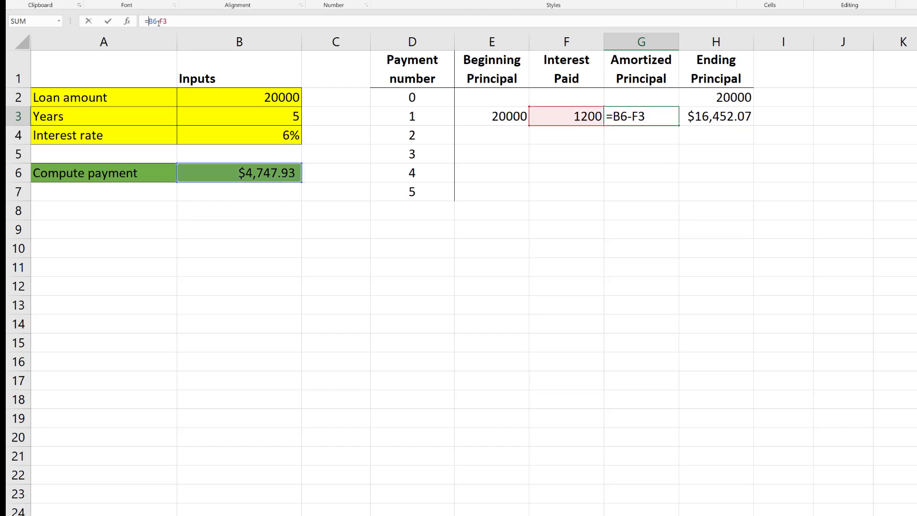
{"action": "type", "text": "$B$"}
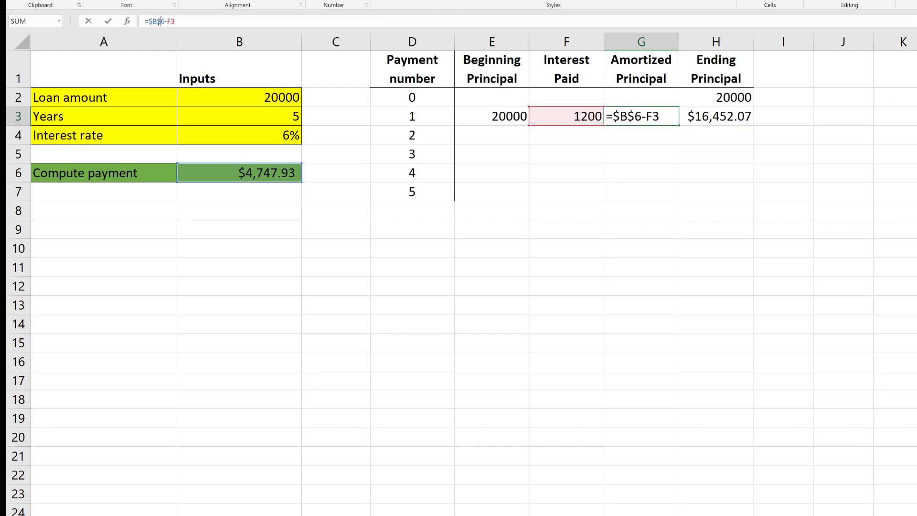
{"action": "key", "text": "Return"}
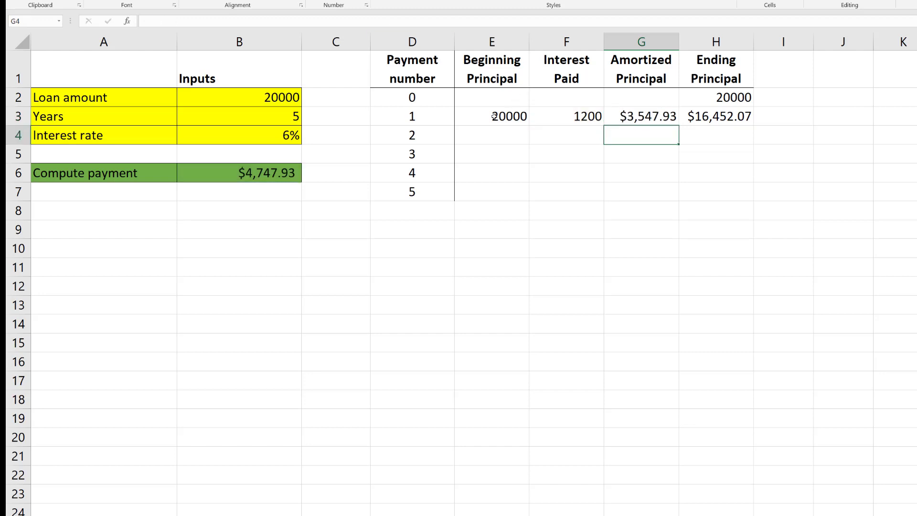
Fill the payment 1 formulas in E3:H3 down through row 7 and apply the Accounting number format to E2:H7
{"action": "left_click_drag", "start_coordinate": [494, 117], "coordinate": [701, 115]}
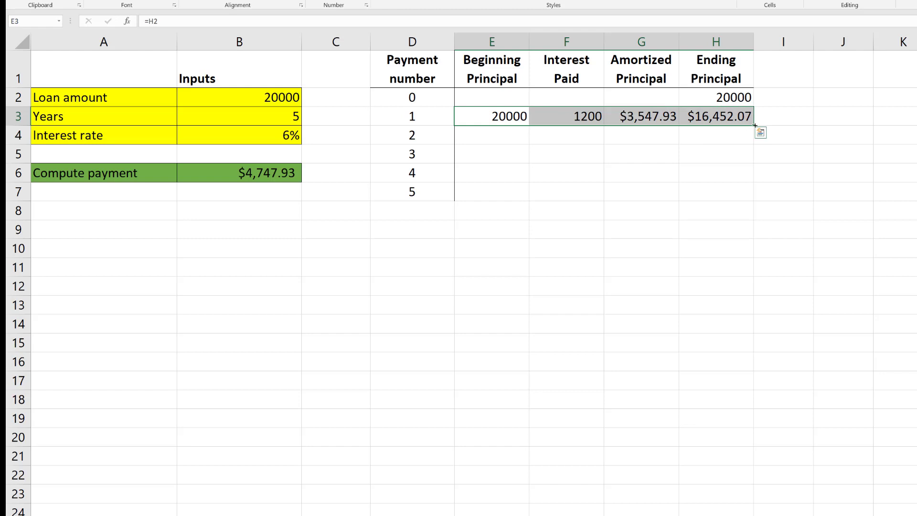
{"action": "left_click_drag", "start_coordinate": [755, 126], "coordinate": [756, 195]}
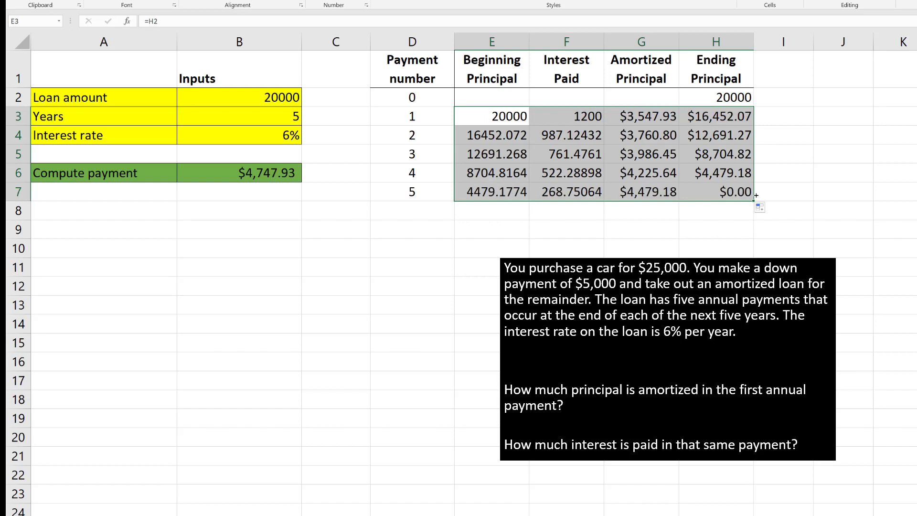
{"action": "left_click_drag", "start_coordinate": [477, 95], "coordinate": [686, 188]}
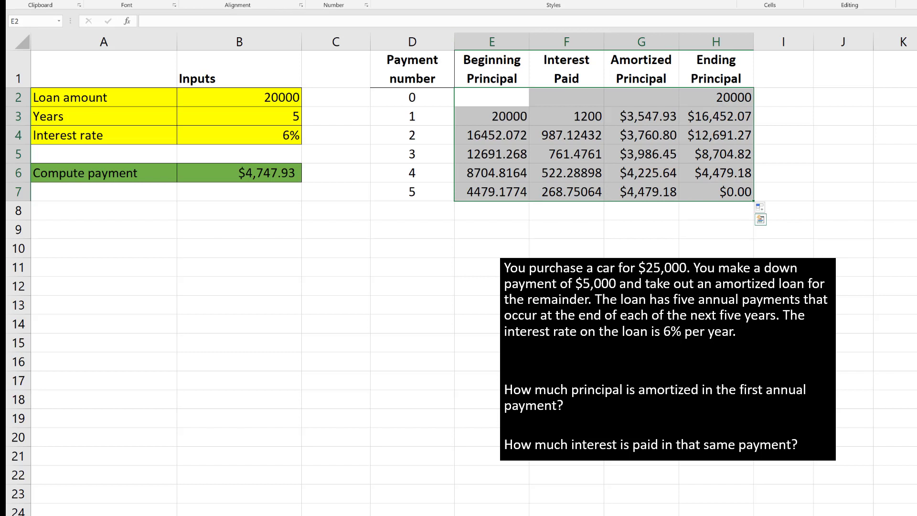
{"action": "left_click", "coordinate": [312, 1]}
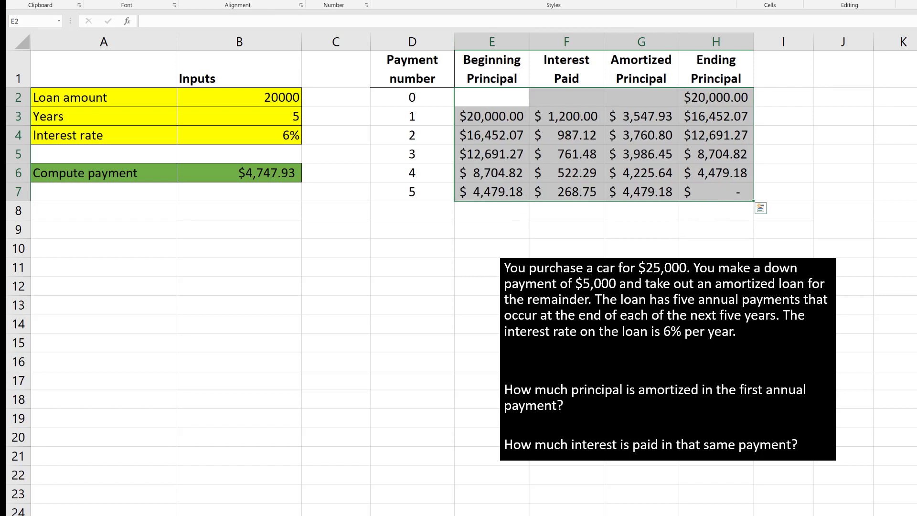
Examine the Ending Principal column from payment 0 through payment 5 and the full row for payment 5
{"action": "left_click", "coordinate": [567, 267]}
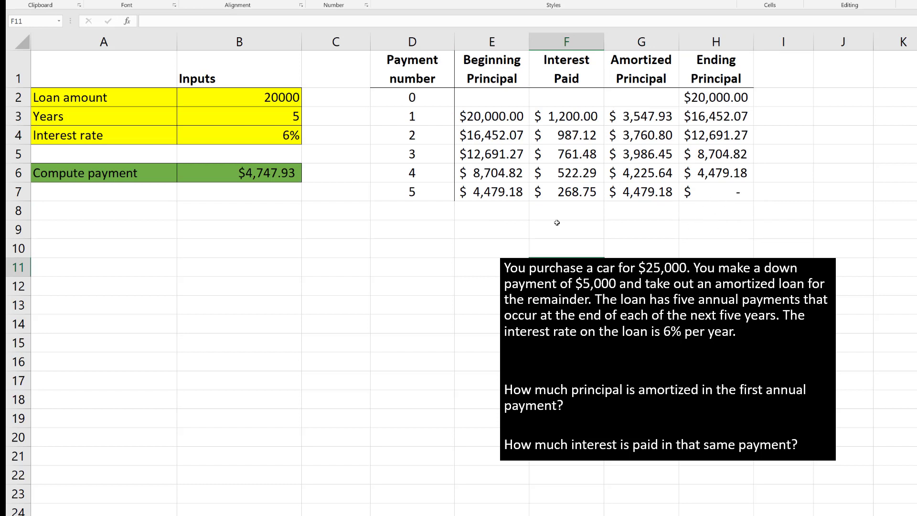
{"action": "left_click", "coordinate": [825, 286]}
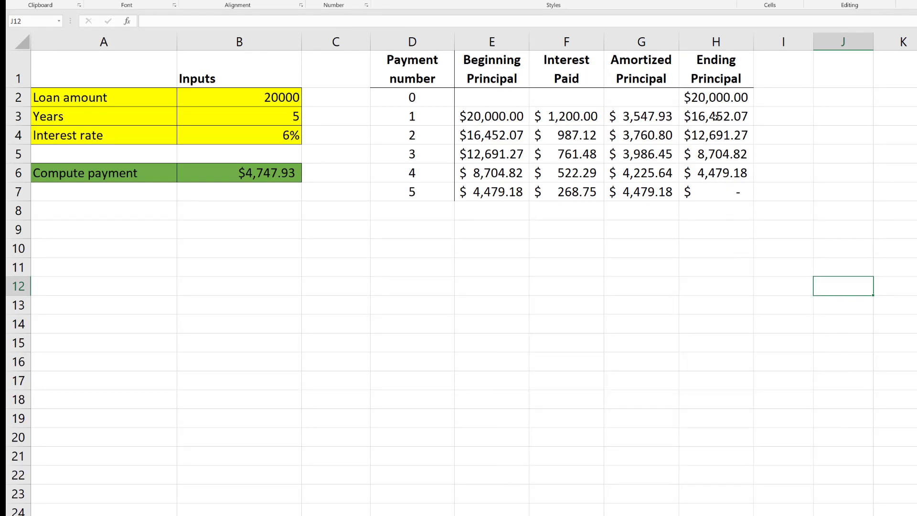
{"action": "left_click", "coordinate": [720, 61]}
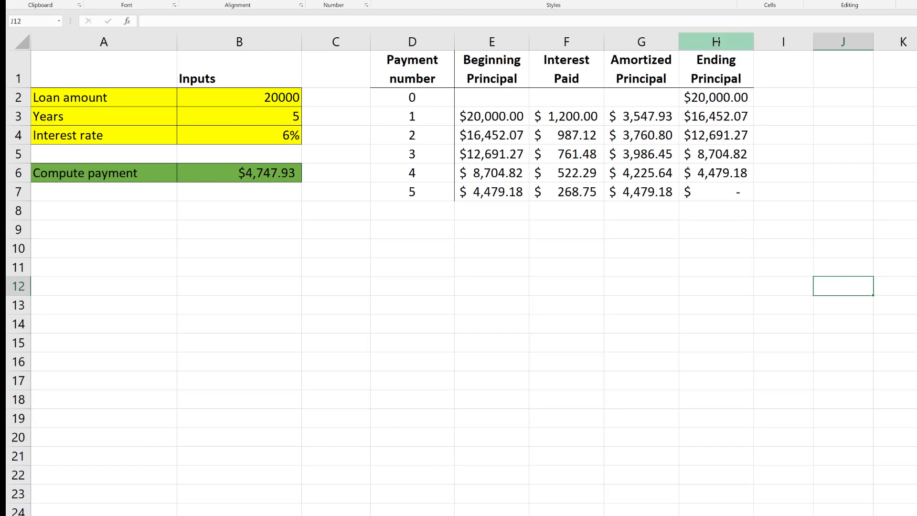
{"action": "key", "text": "ctrl+space"}
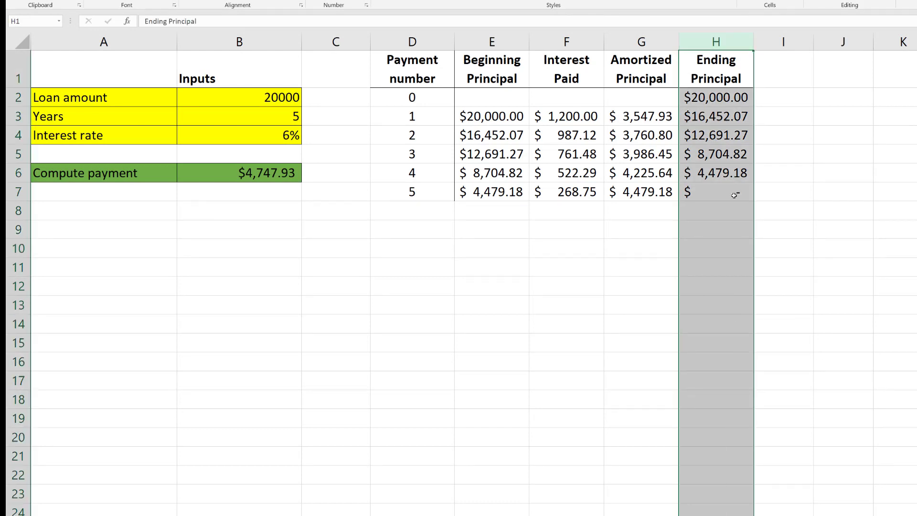
{"action": "left_click", "coordinate": [715, 100]}
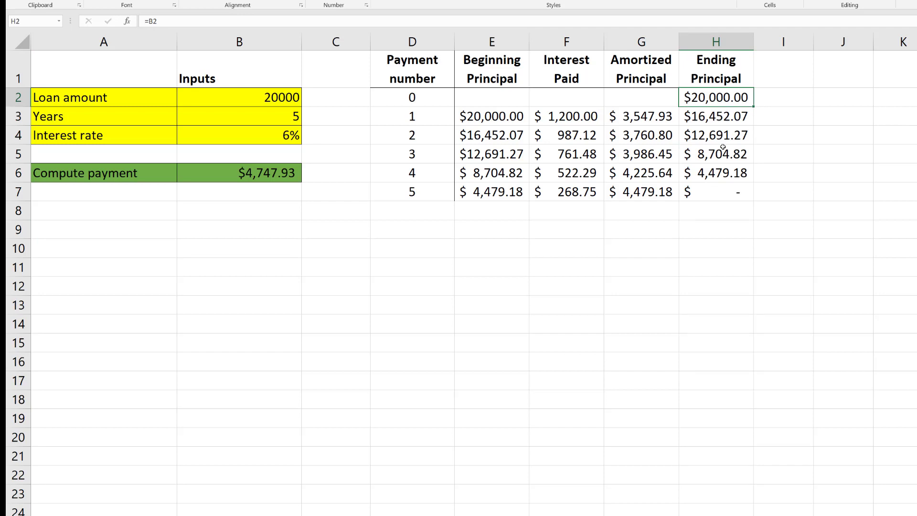
{"action": "left_click", "coordinate": [721, 196]}
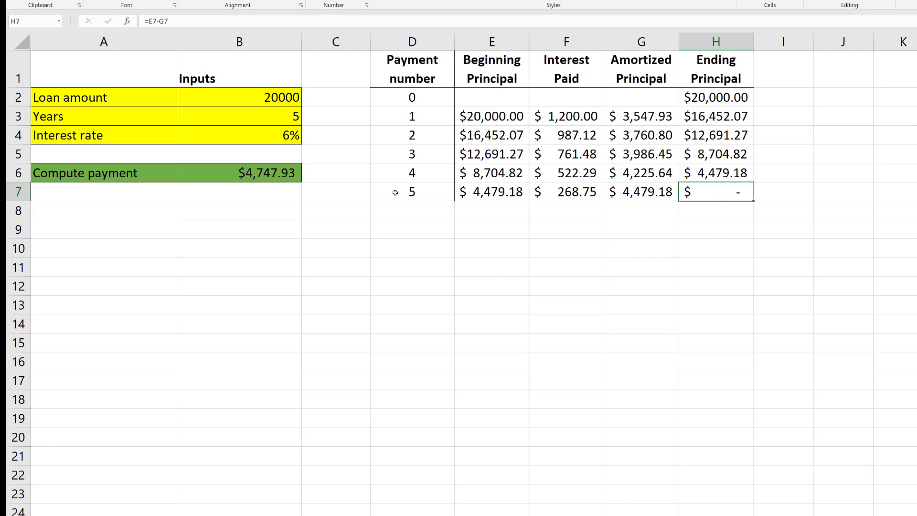
{"action": "left_click_drag", "start_coordinate": [393, 193], "coordinate": [725, 199]}
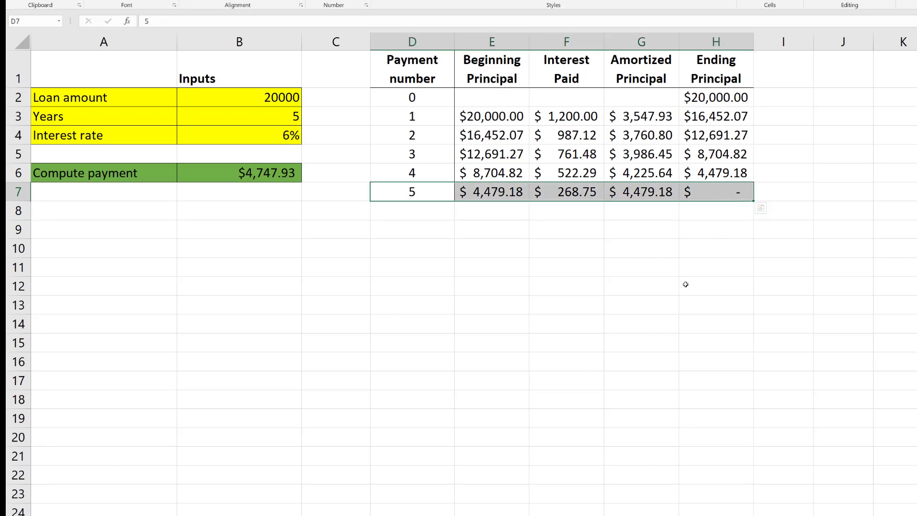
Examine how the Interest Paid values in F3:F7 change with the Beginning Principal in E3:E7 across payments 1 to 5
{"action": "left_click", "coordinate": [719, 193]}
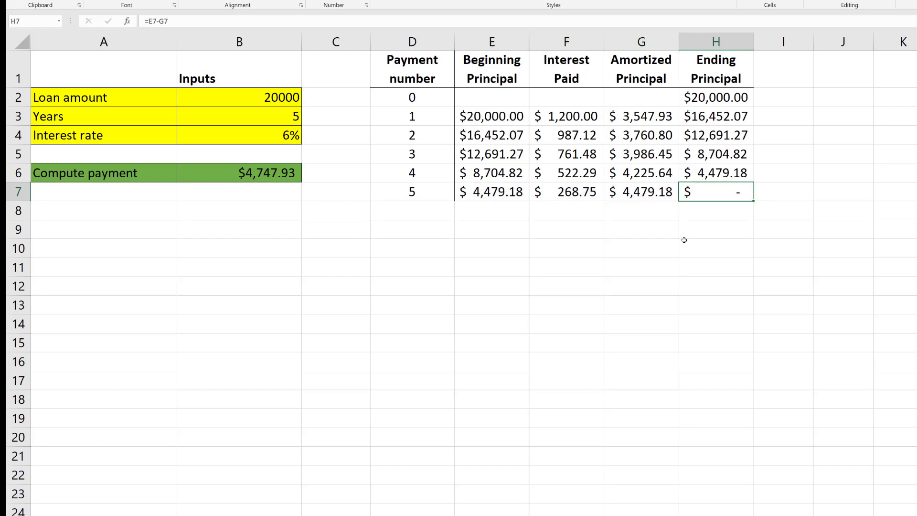
{"action": "left_click", "coordinate": [562, 274]}
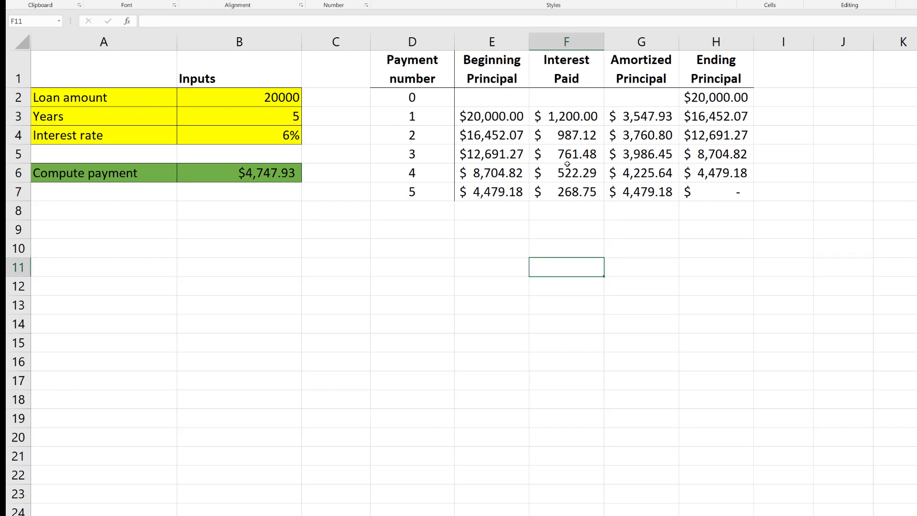
{"action": "left_click", "coordinate": [580, 42]}
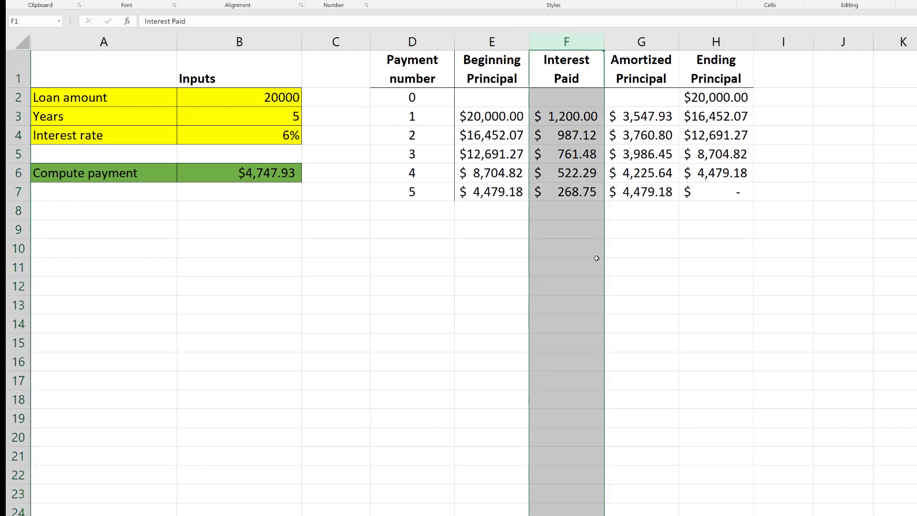
{"action": "left_click", "coordinate": [578, 118]}
{"action": "left_click_drag", "start_coordinate": [578, 118], "coordinate": [570, 189]}
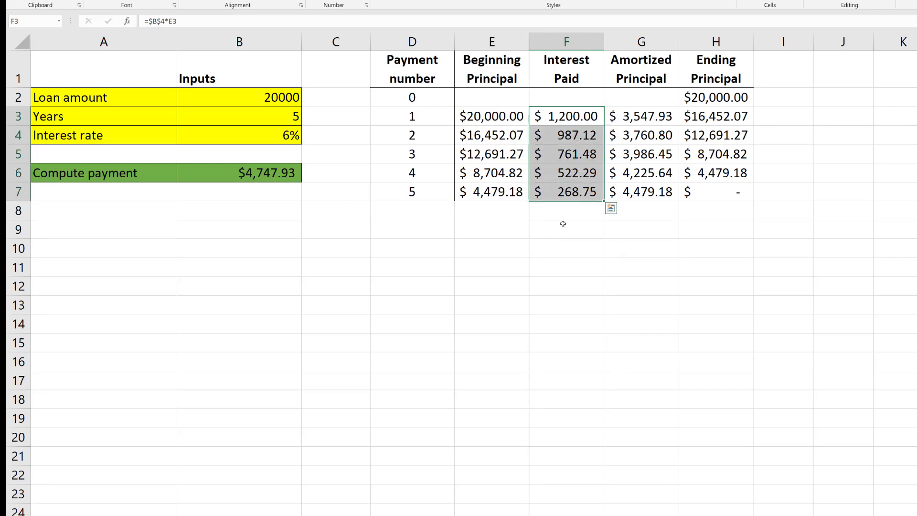
{"action": "left_click", "coordinate": [497, 116]}
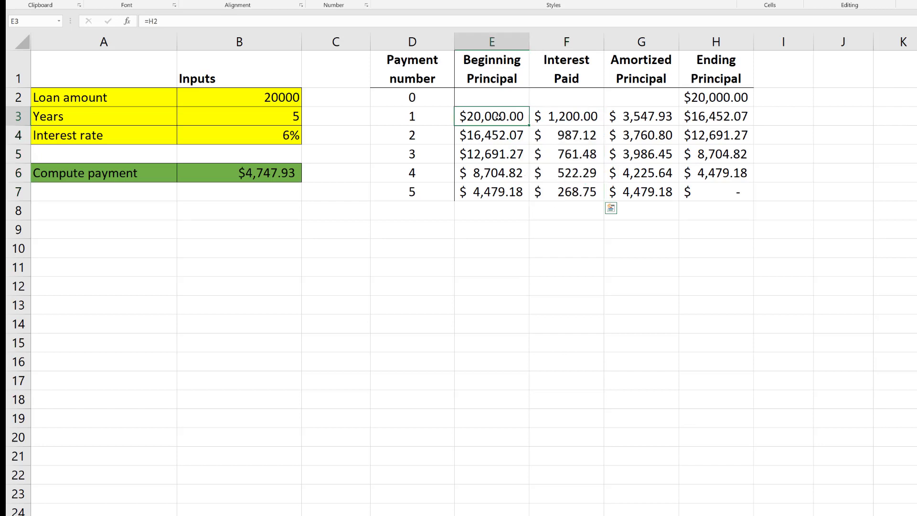
{"action": "left_click_drag", "start_coordinate": [501, 124], "coordinate": [501, 190]}
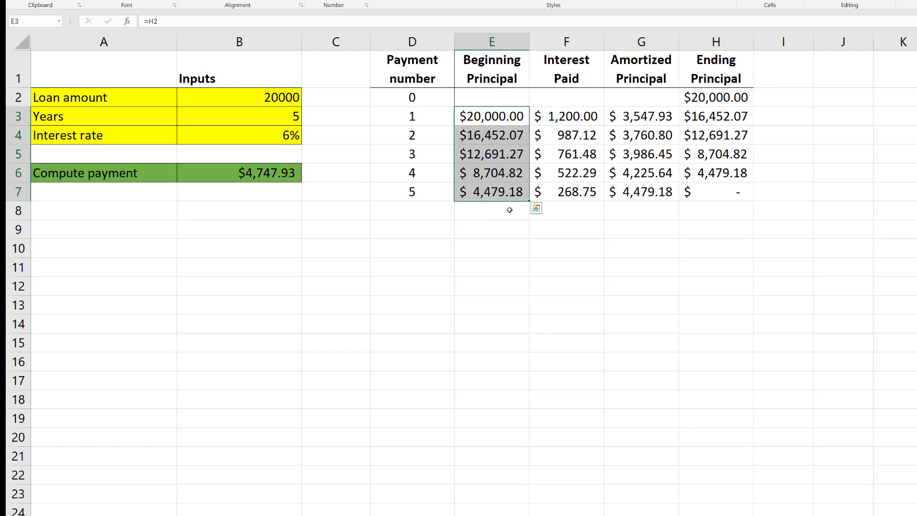
{"action": "left_click_drag", "start_coordinate": [569, 120], "coordinate": [568, 199]}
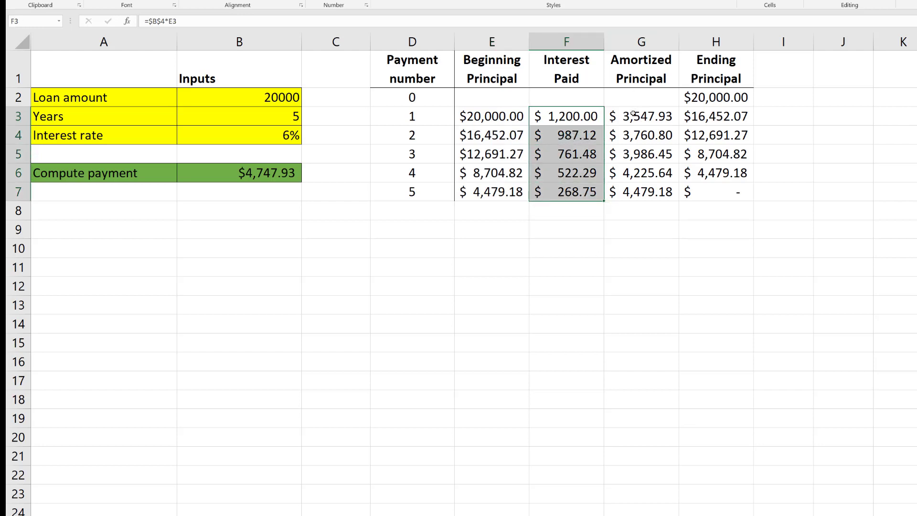
Compare the Amortized Principal values in G3:G7 with the Interest Paid column and the computed payment in B6
{"action": "left_click", "coordinate": [637, 47]}
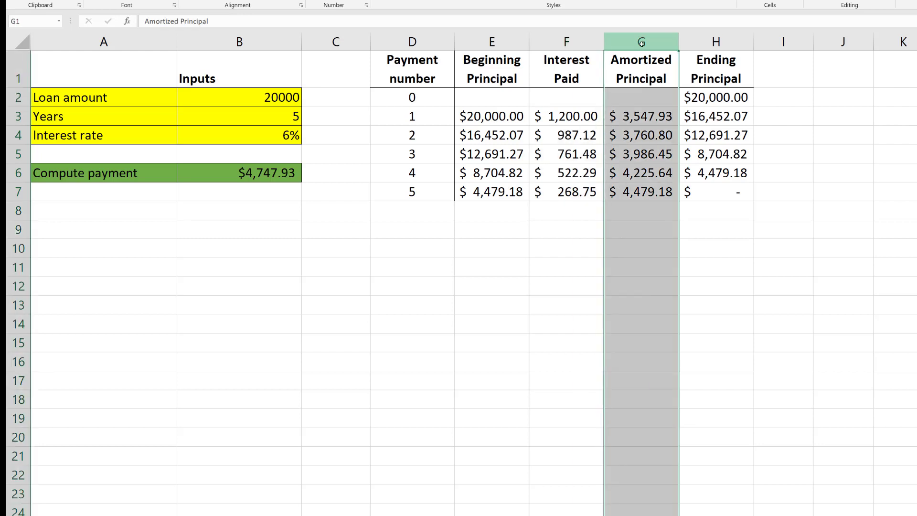
{"action": "left_click", "coordinate": [651, 116]}
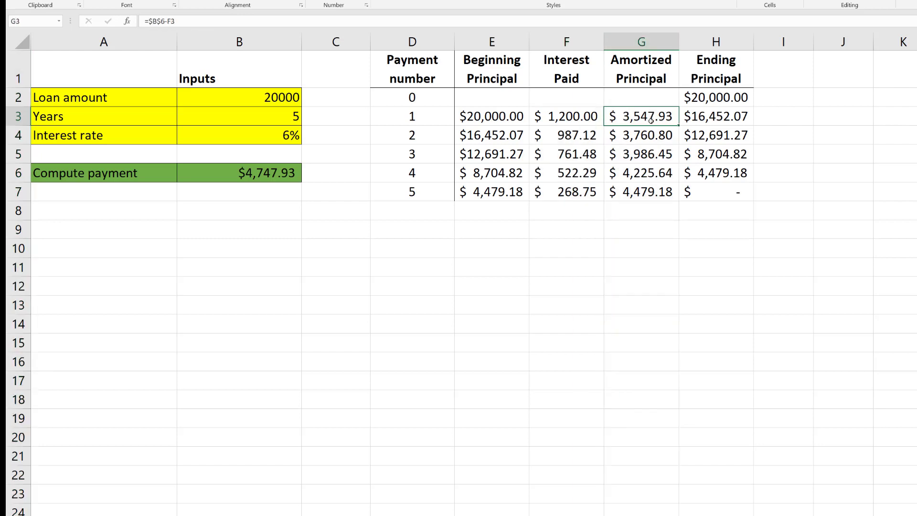
{"action": "left_click_drag", "start_coordinate": [651, 120], "coordinate": [651, 193]}
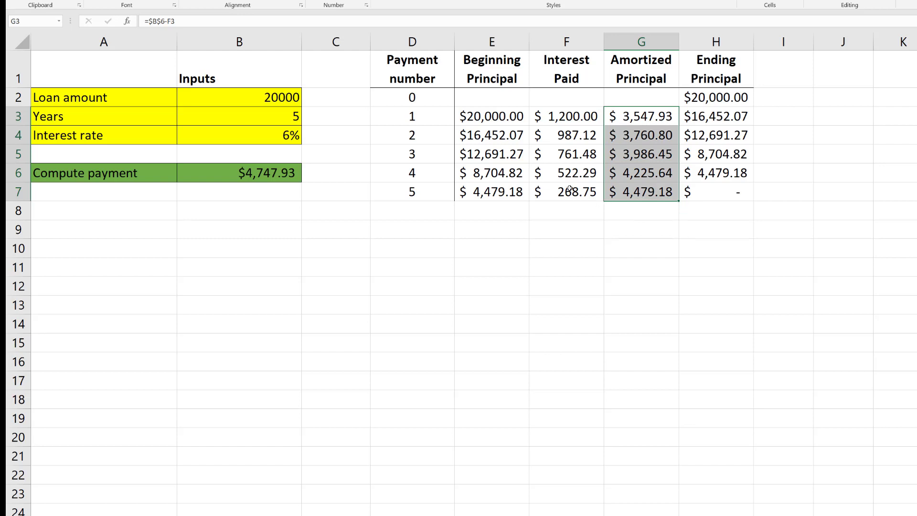
{"action": "left_click", "coordinate": [565, 42]}
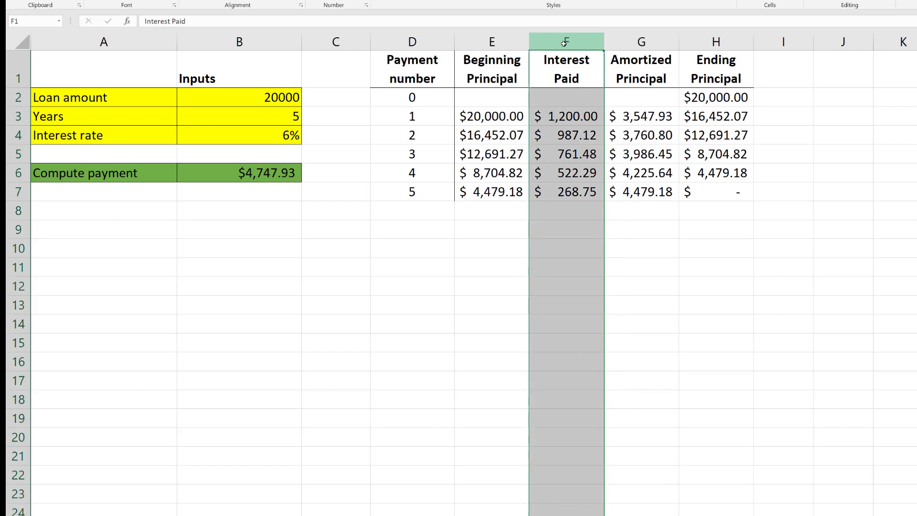
{"action": "left_click", "coordinate": [252, 173]}
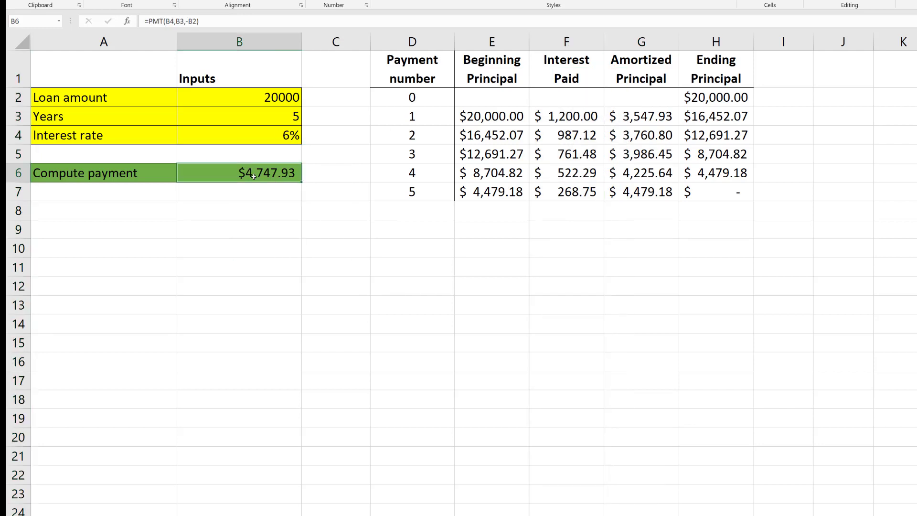